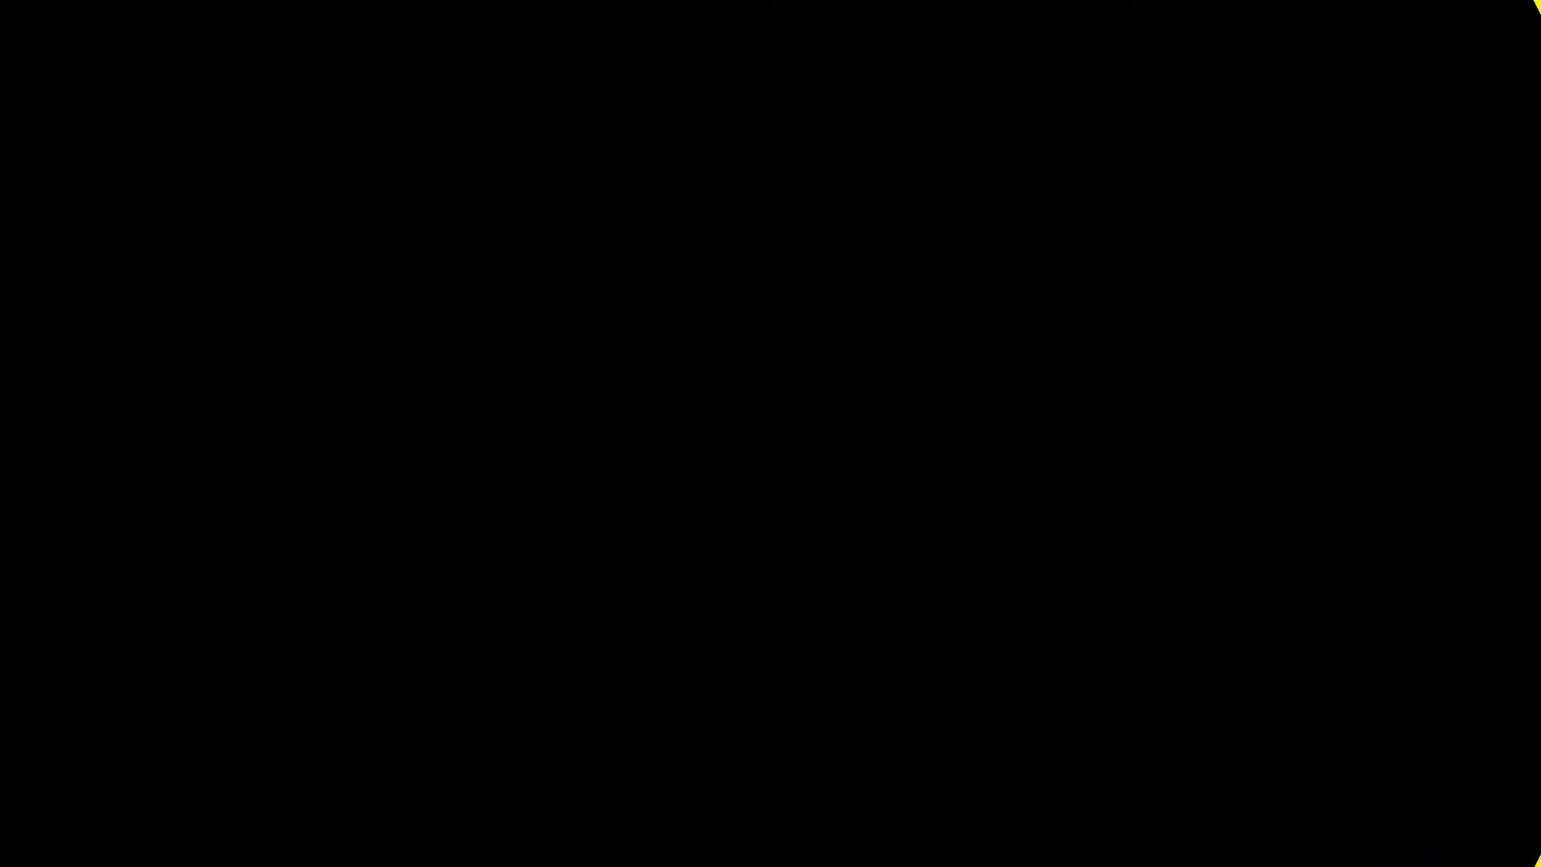
Type the headers S.NO, ITEM NAME, PURCHASE, SALE and STOCK across A2:E2
type("S.")
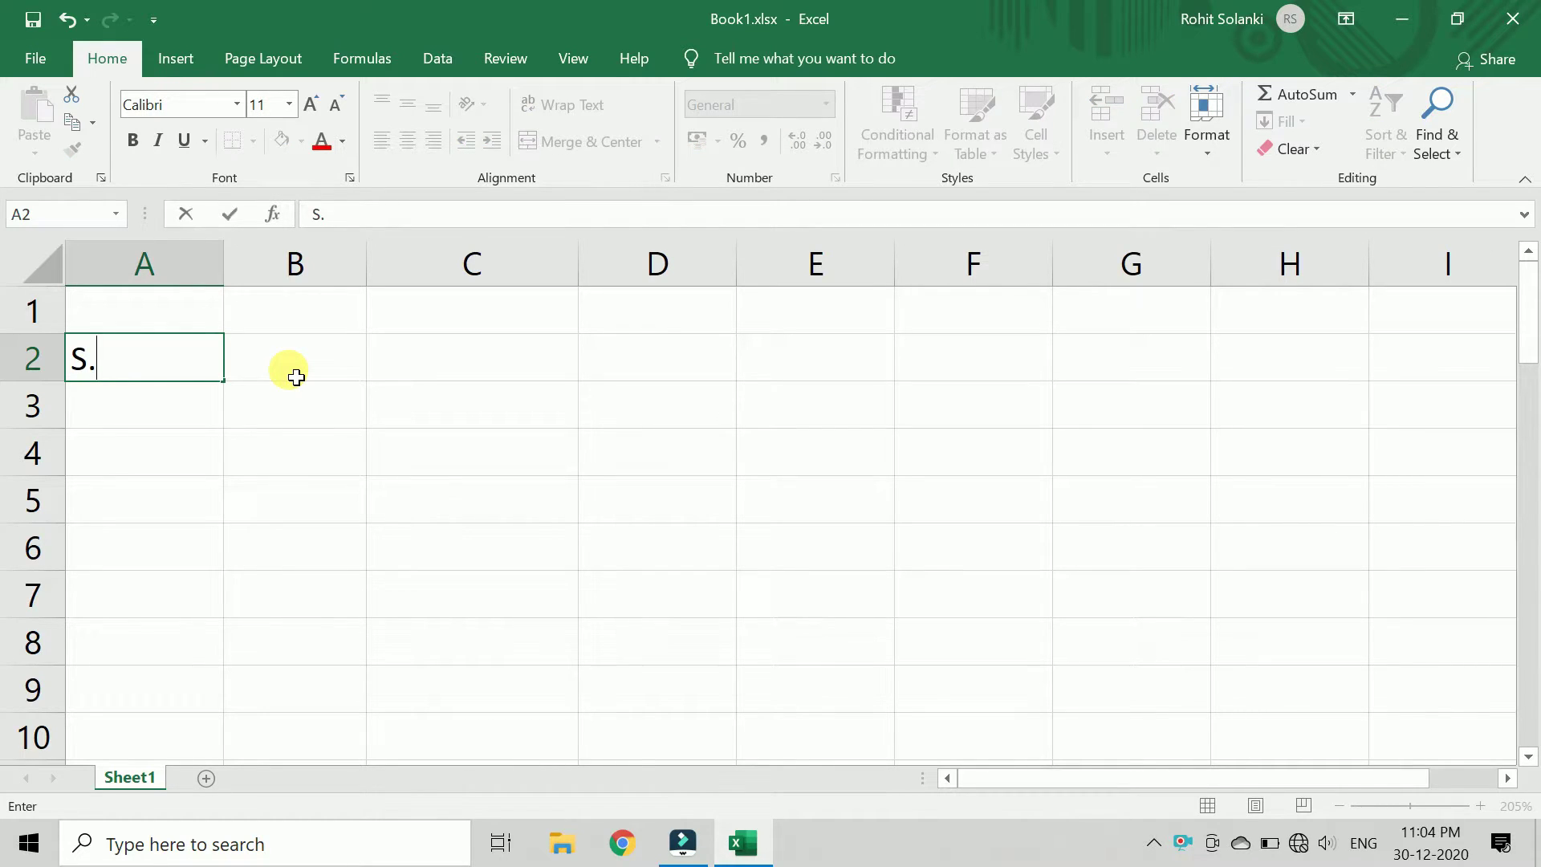
type("NO")
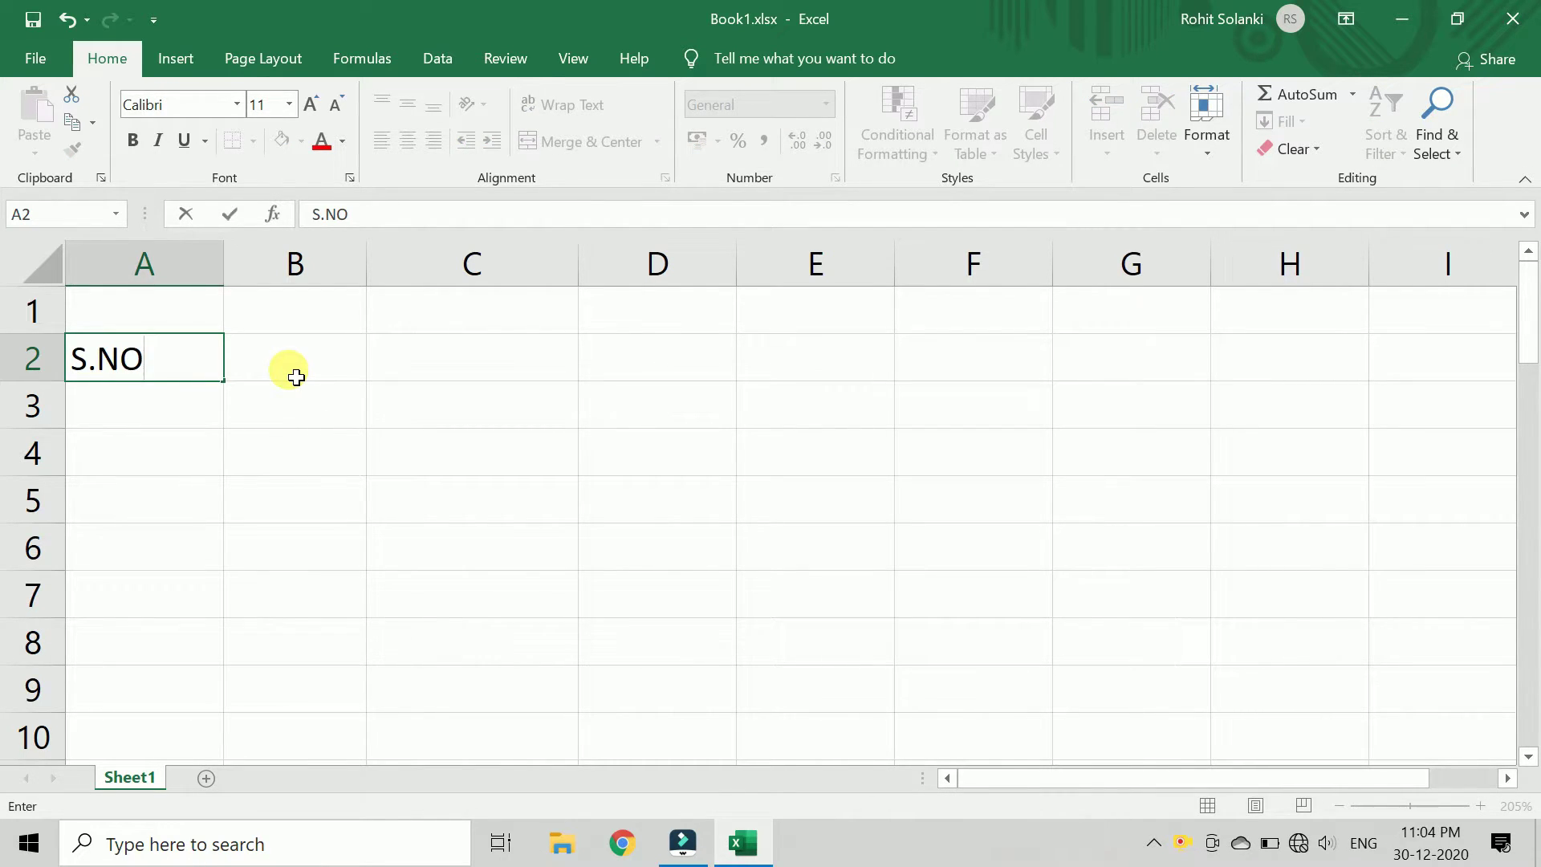
left_click(296, 377)
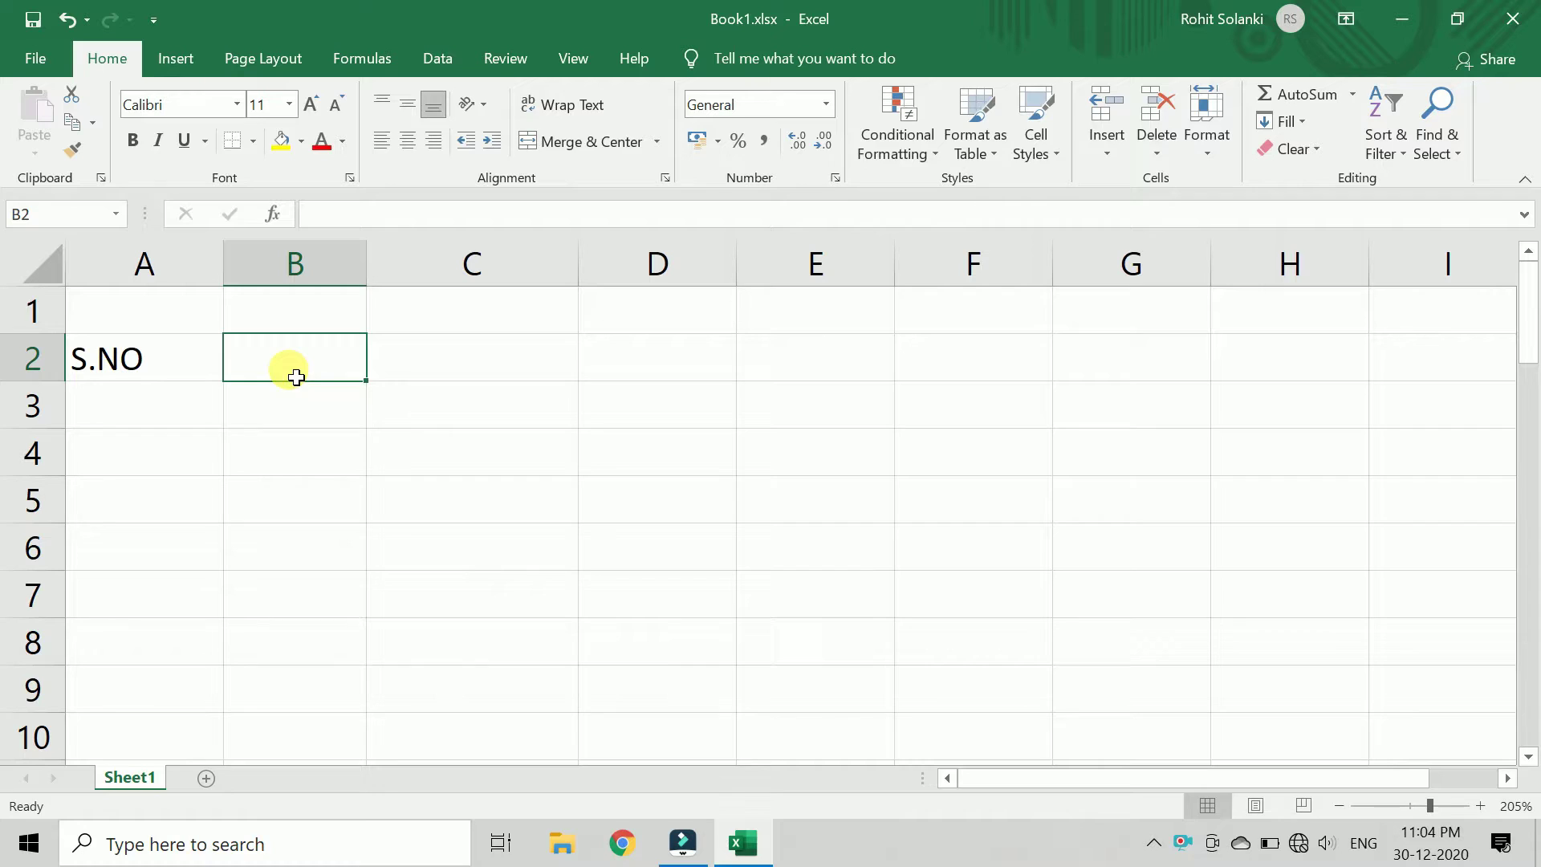
type("ITEMNAME")
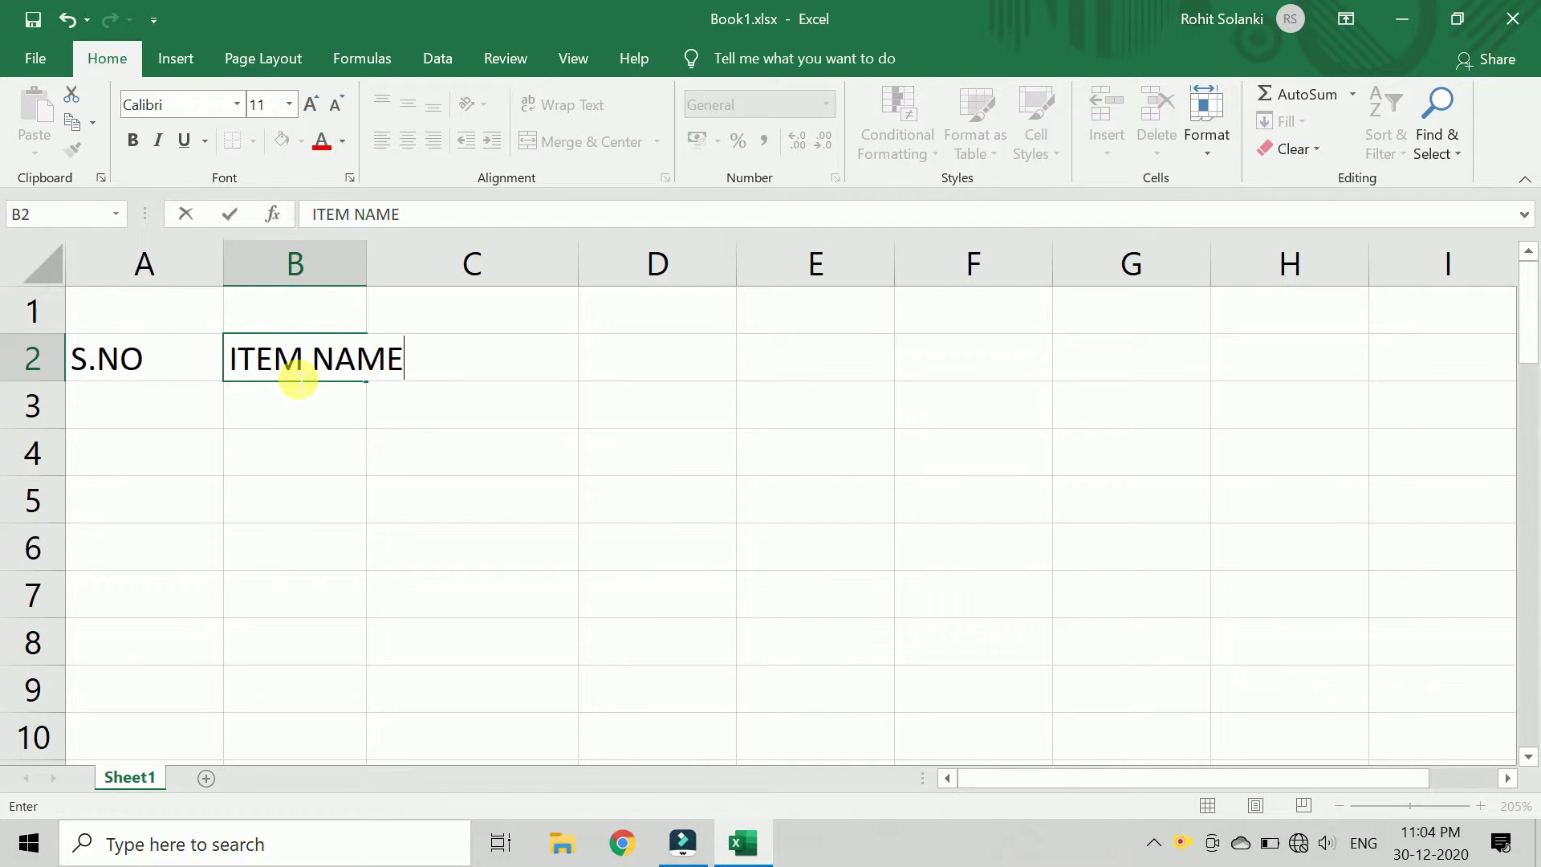
key("Tab")
type("PUR")
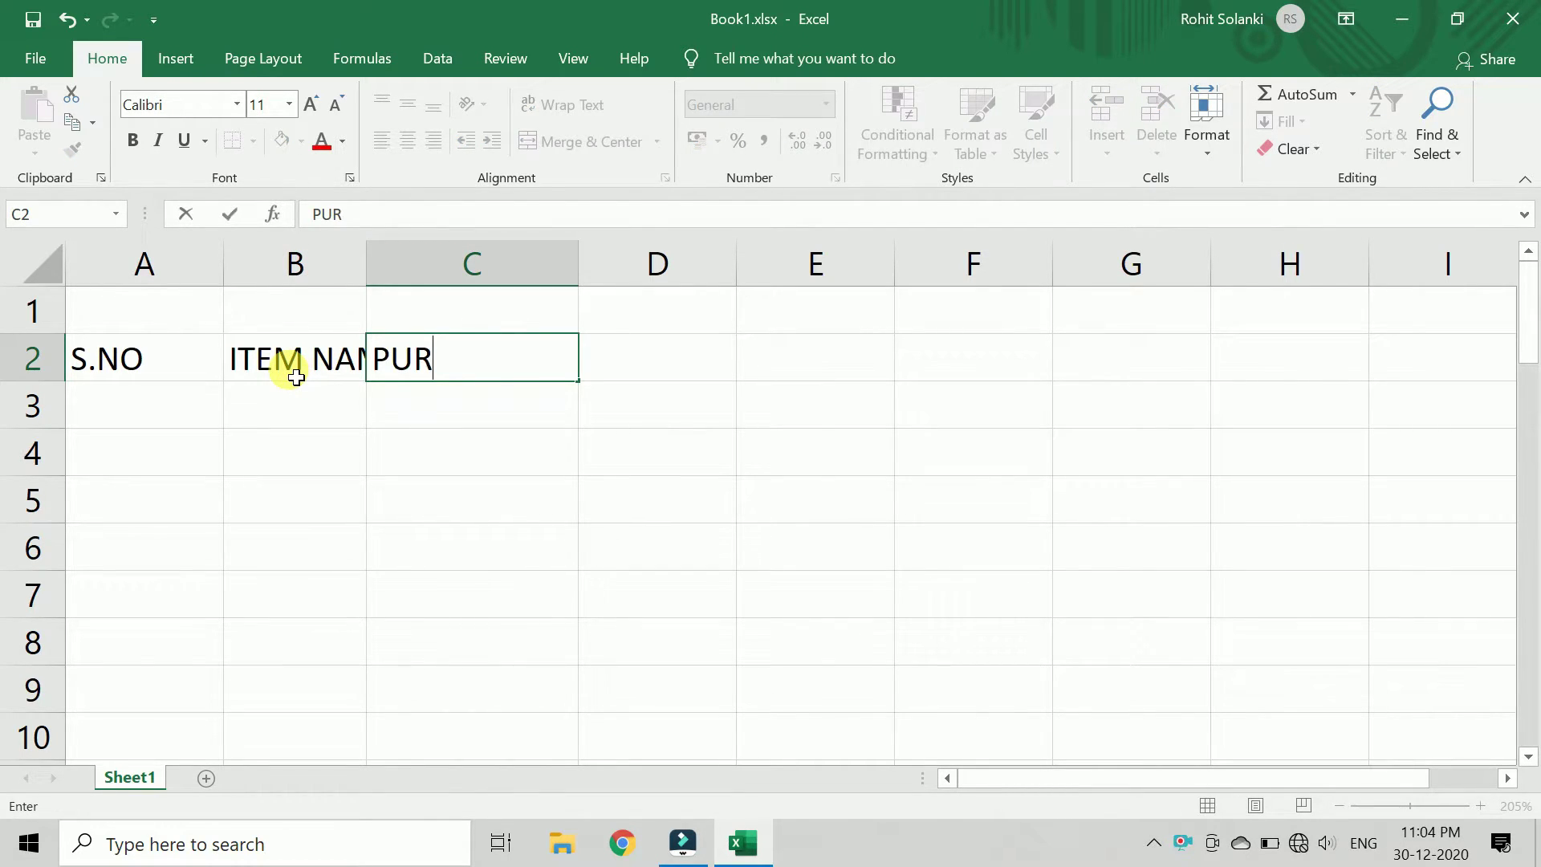
type("CHASE")
key("Tab")
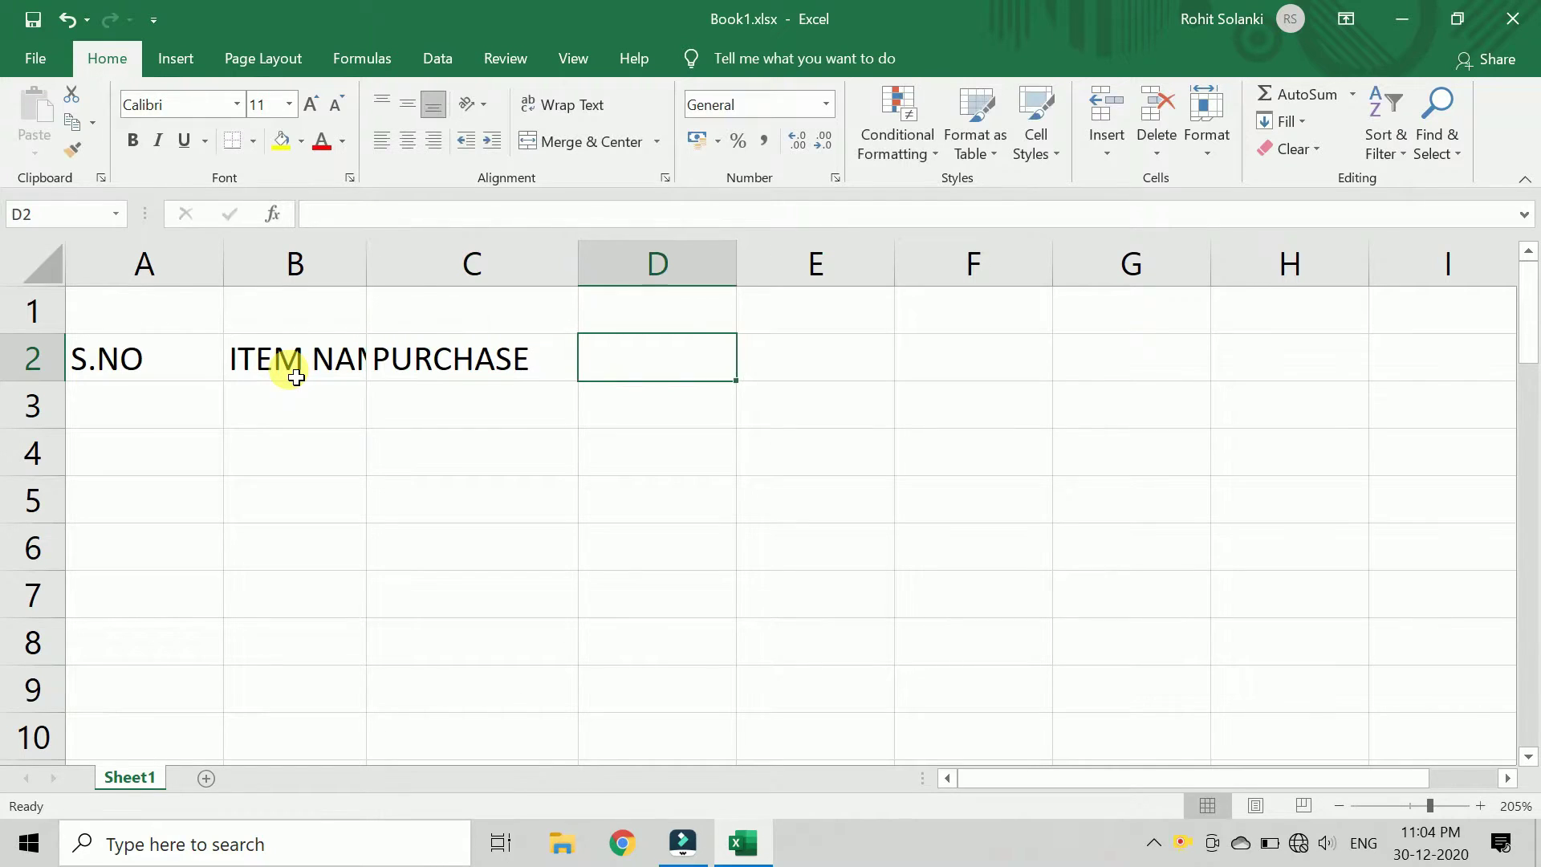
type("SALE")
key("Tab")
type("S")
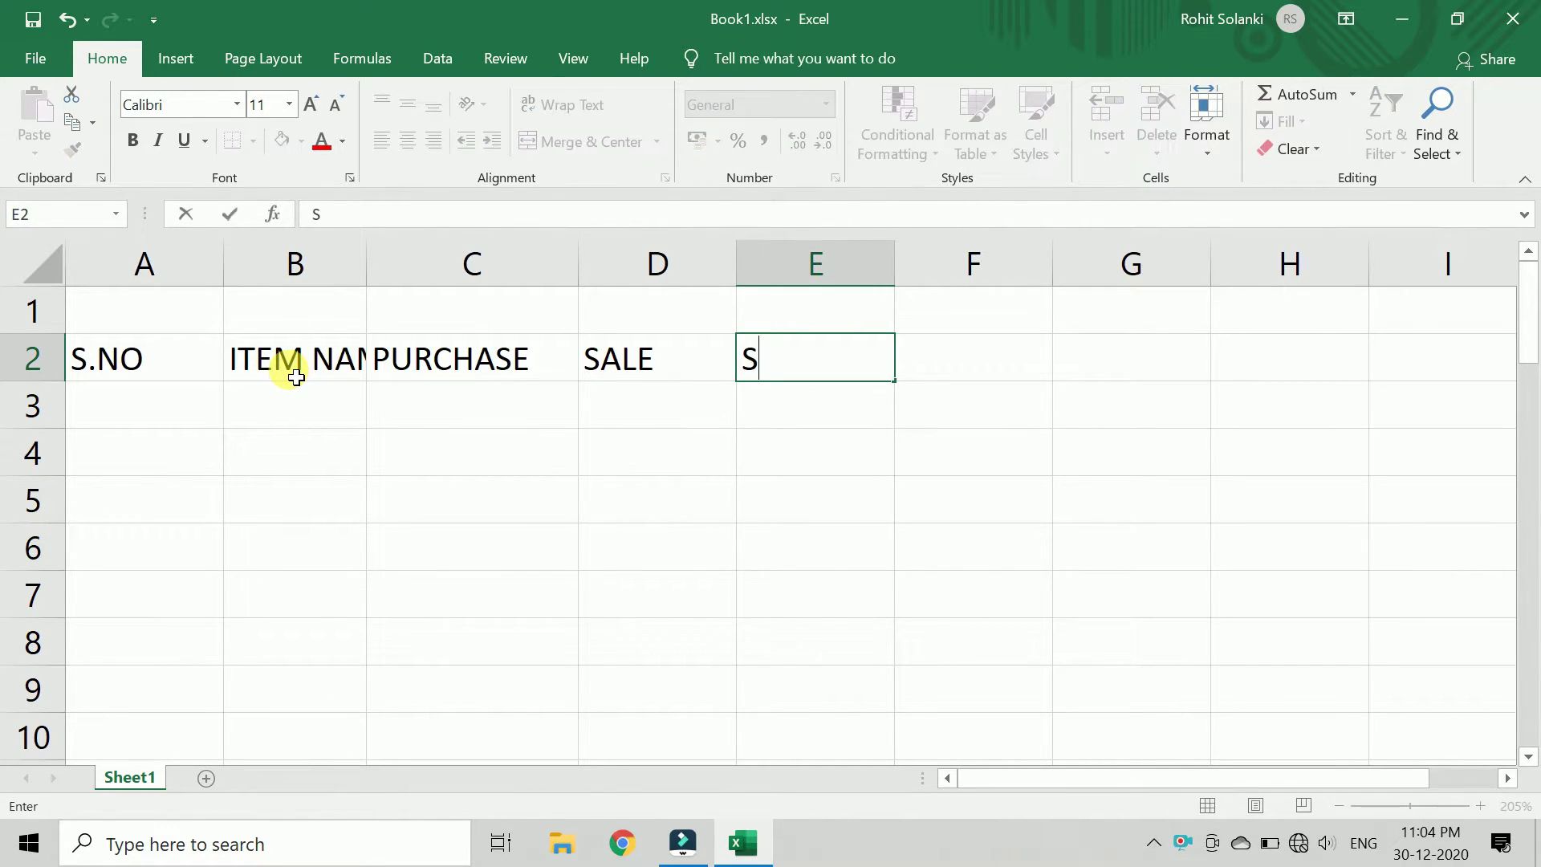
type("TOCK")
key("Return")
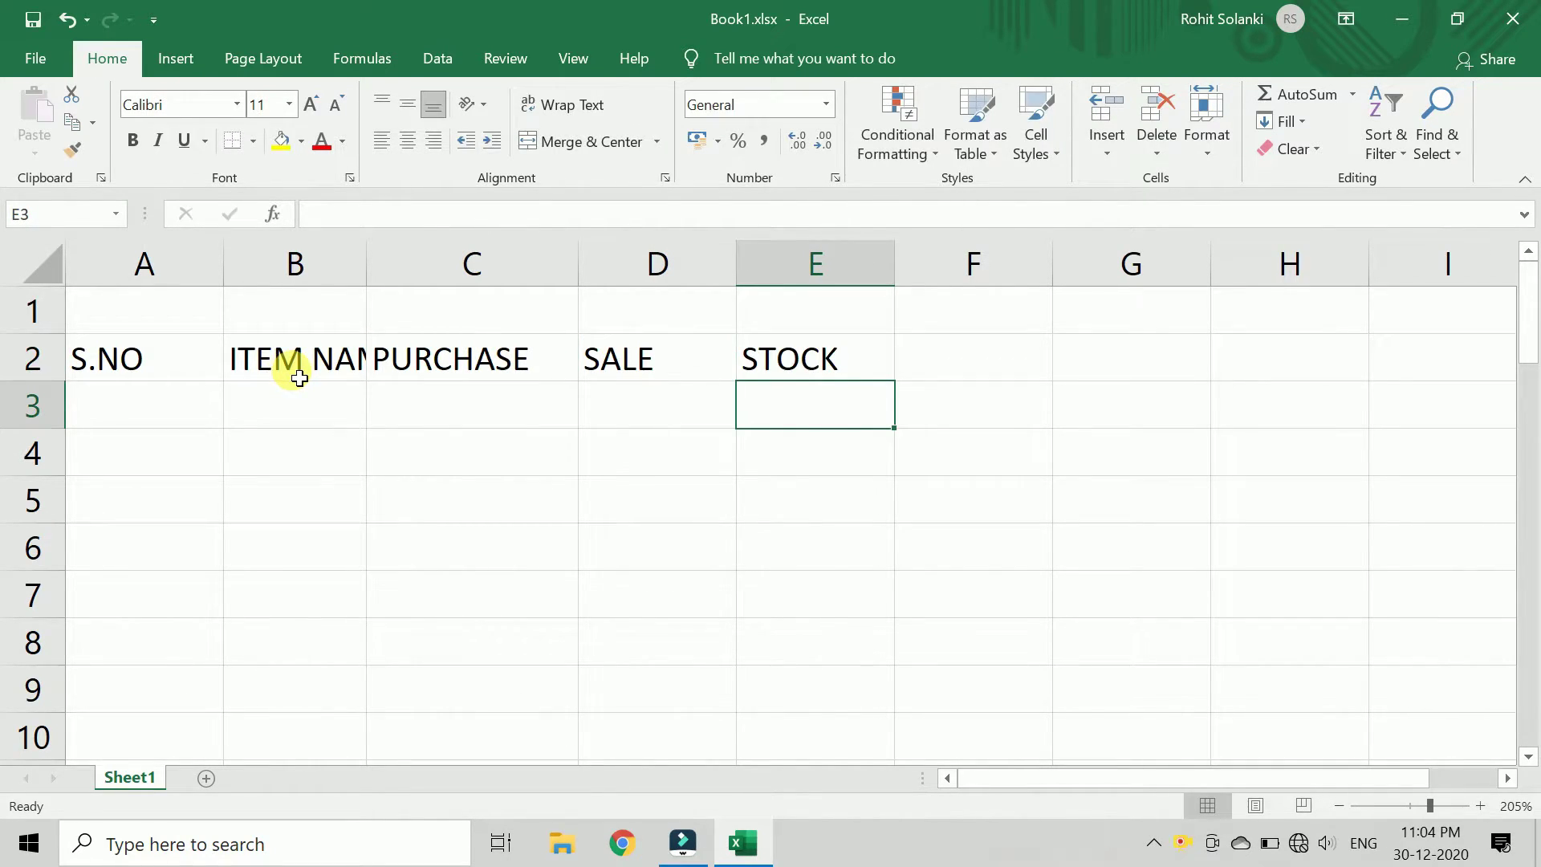
Autofit column B and list the ten REDMI phone models in B3:B12
left_click(298, 373)
key("alt+h")
key("o")
key("i")
left_click(189, 426)
key("Tab")
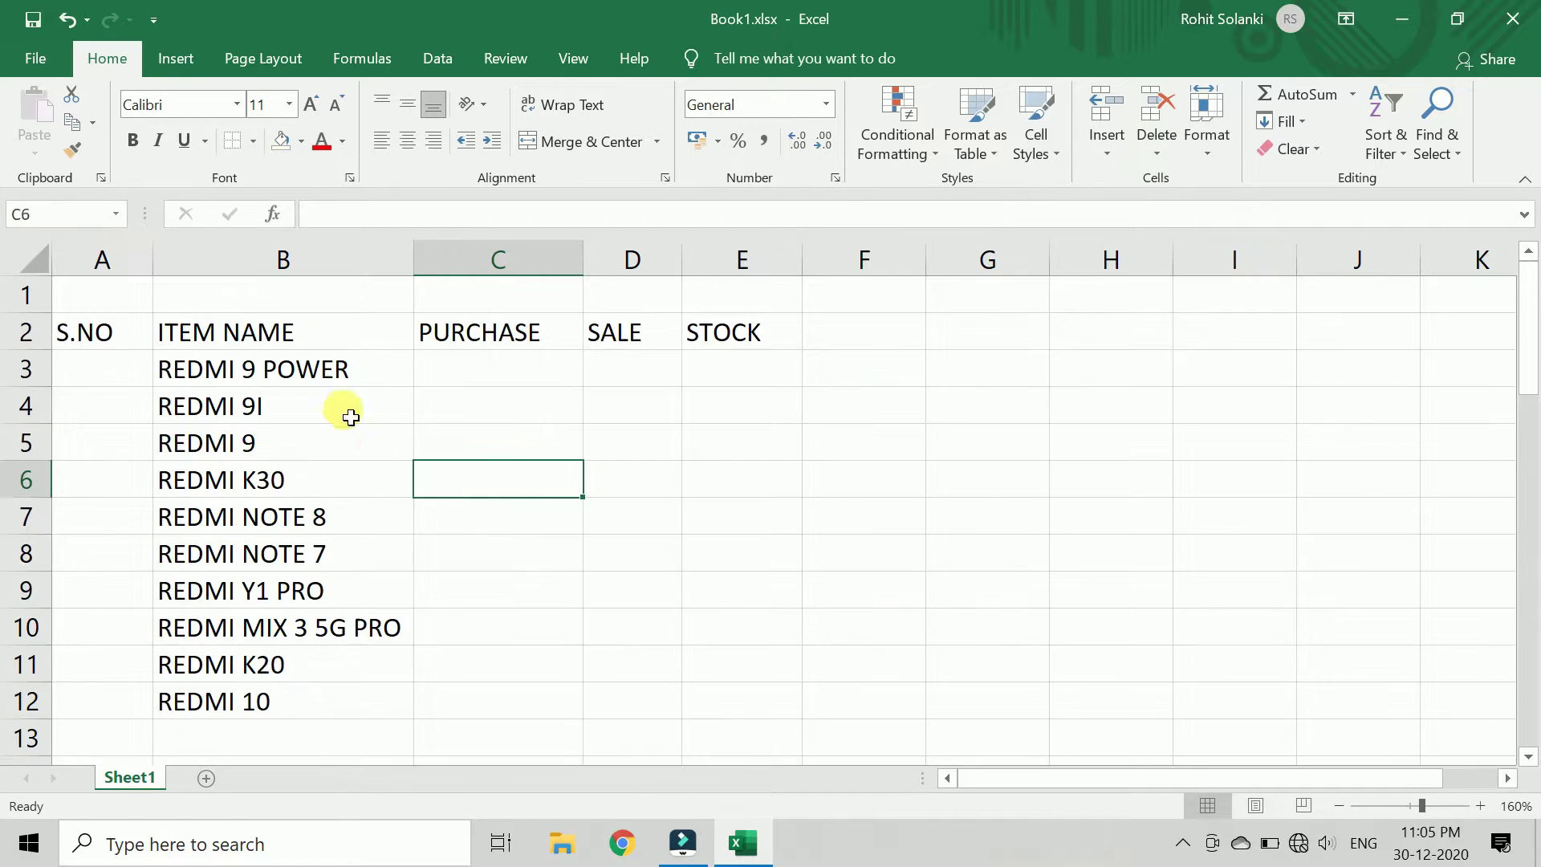
left_click_drag(283, 294, 312, 720)
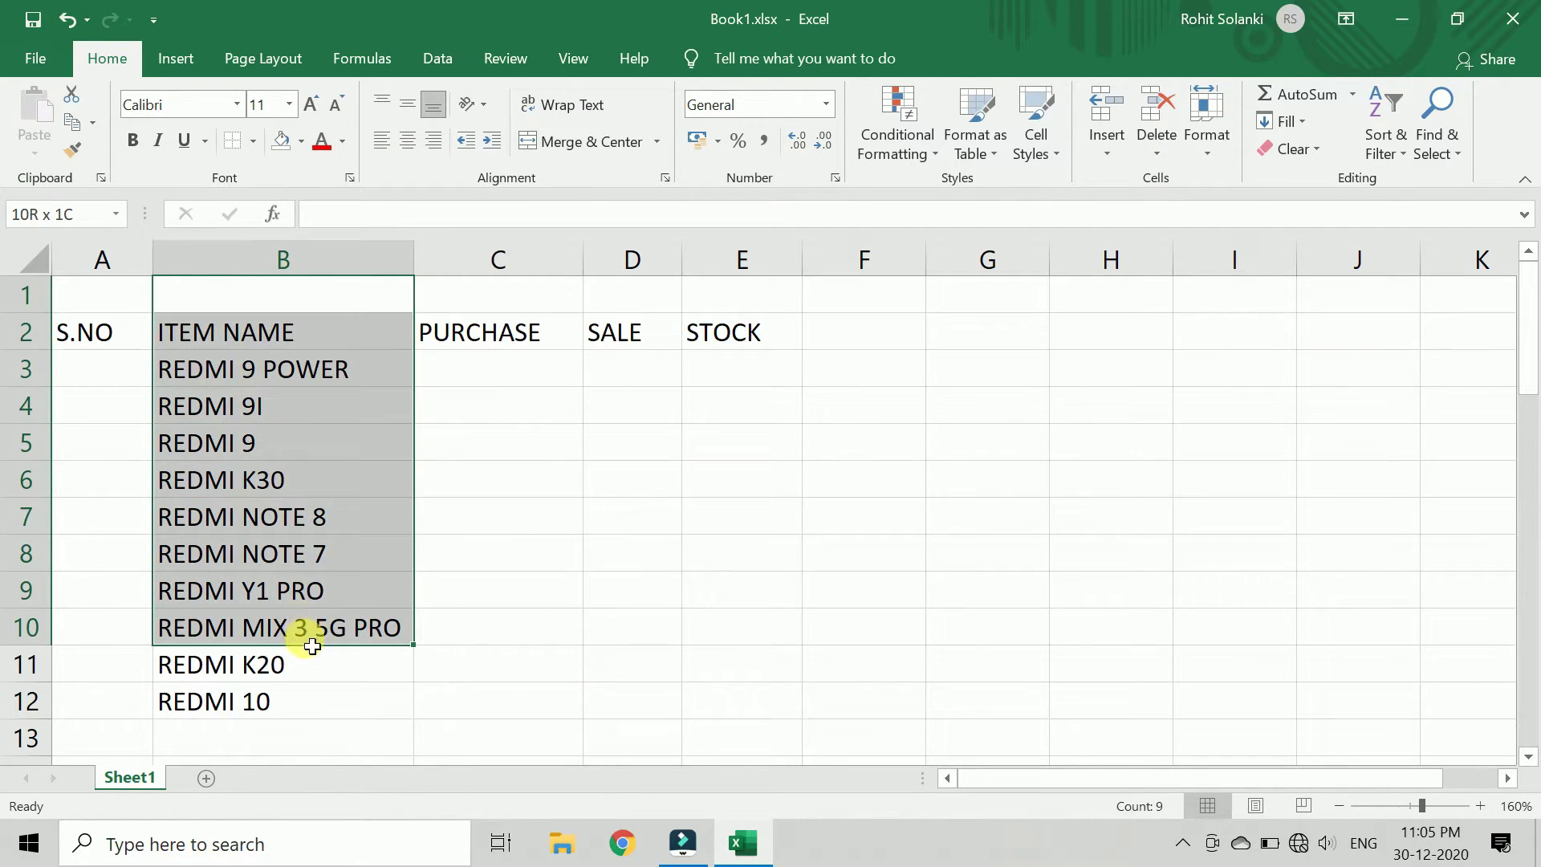
left_click(376, 600)
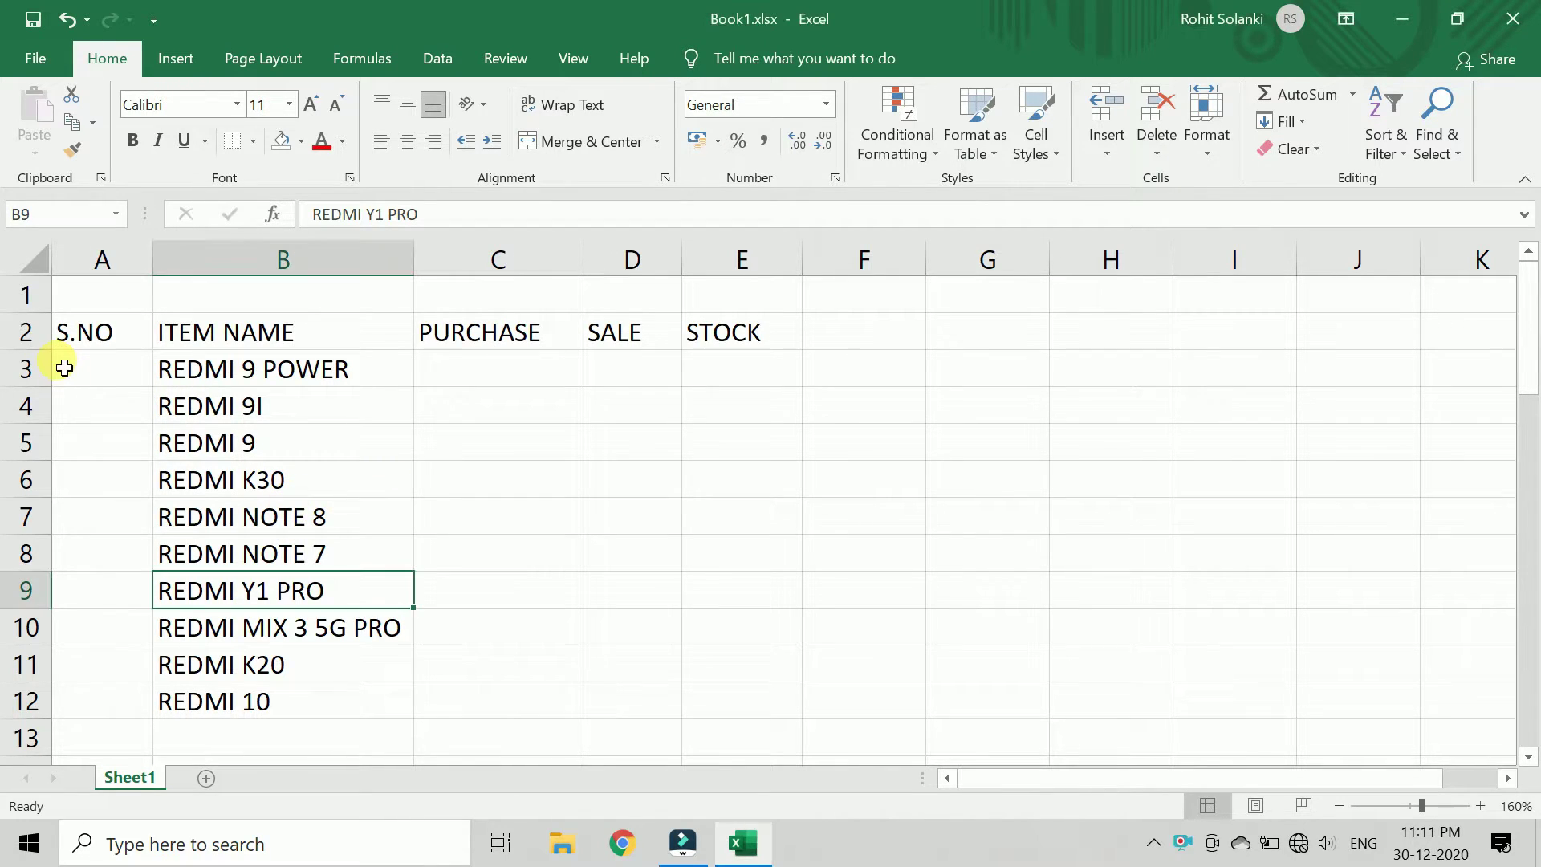
Enter 1 and 2 in A3:A4 and fill the series down to 10 in A12
left_click(123, 367)
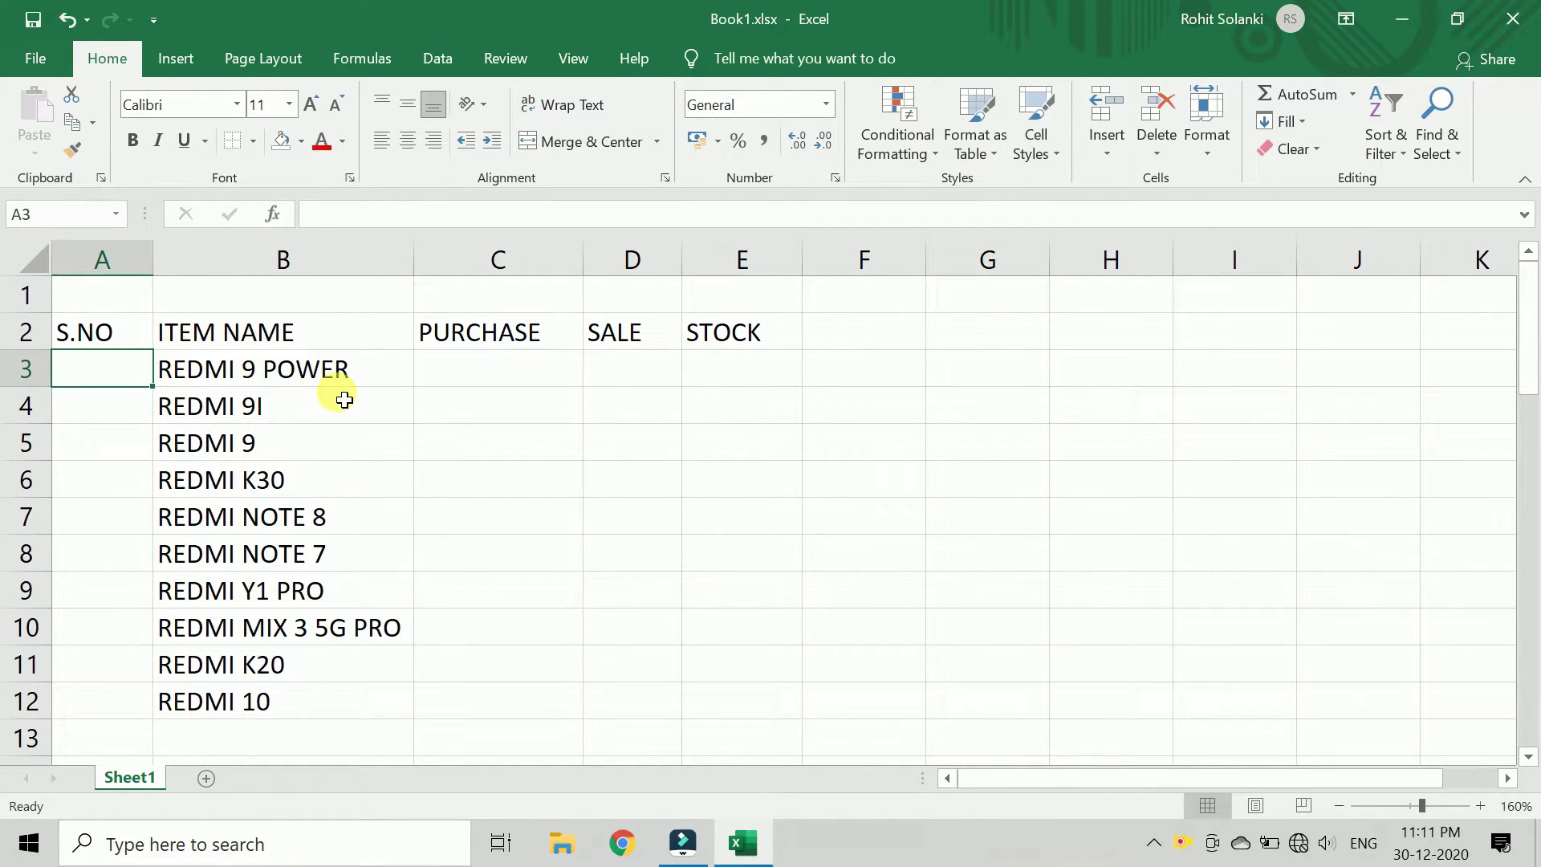
type("1")
key("Return")
type("2")
key("Return")
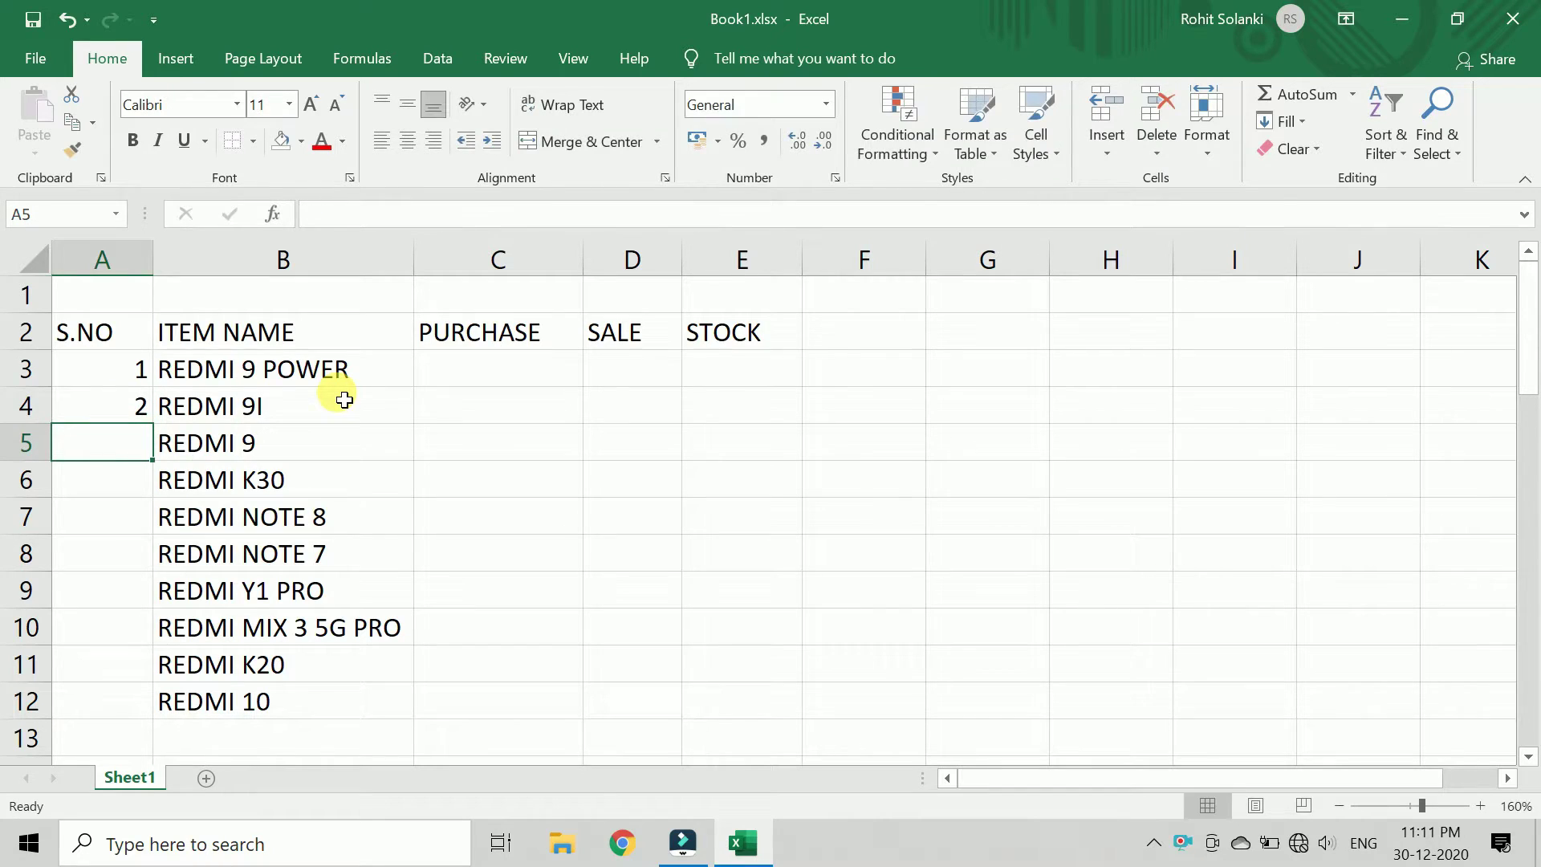
left_click_drag(137, 367, 179, 706)
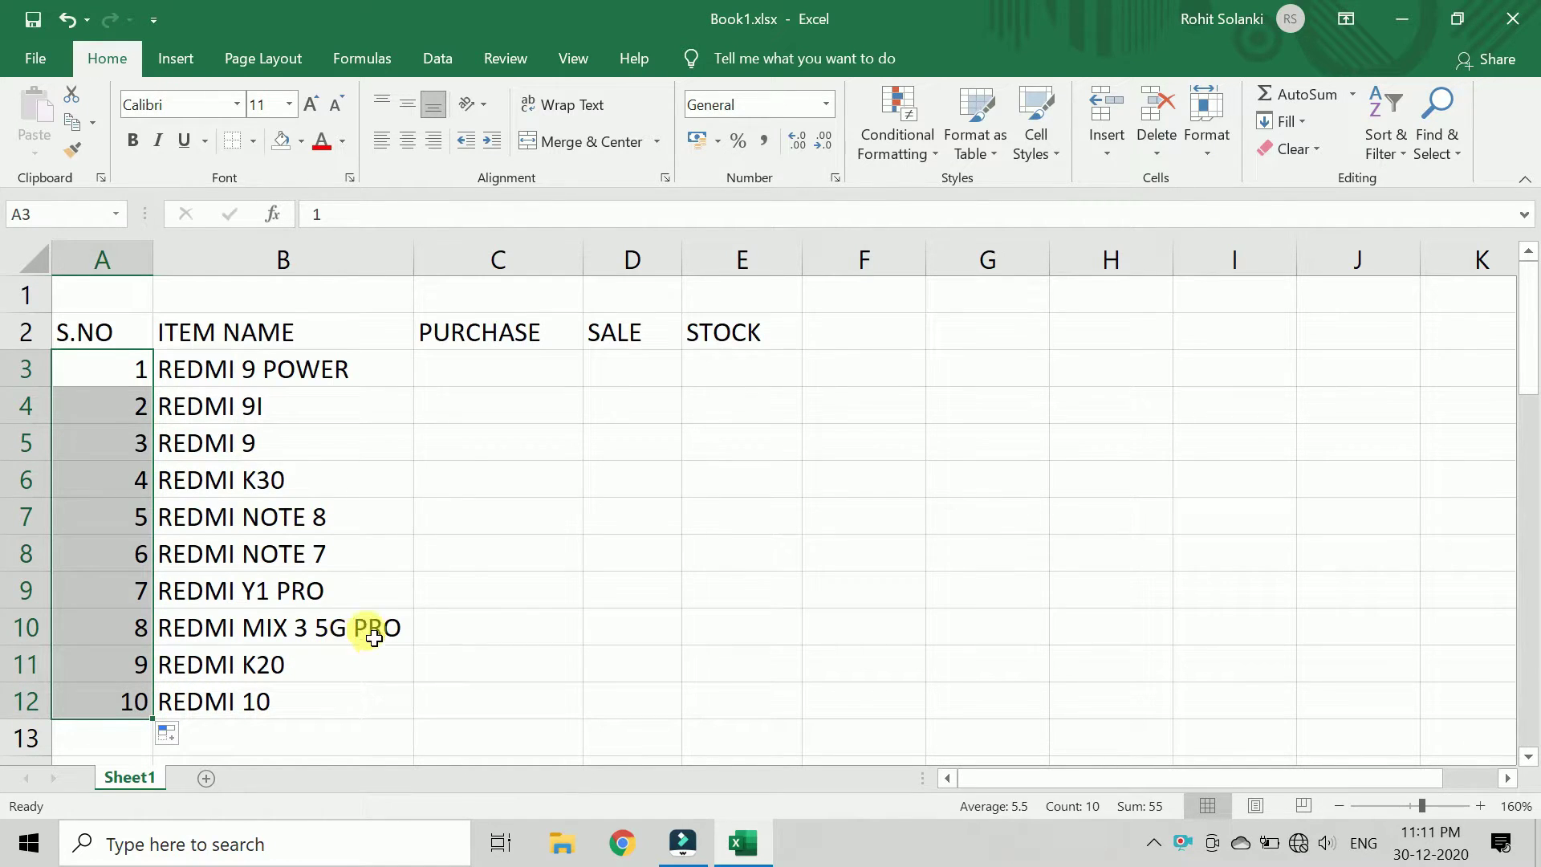
left_click(467, 597)
key("ctrl+z")
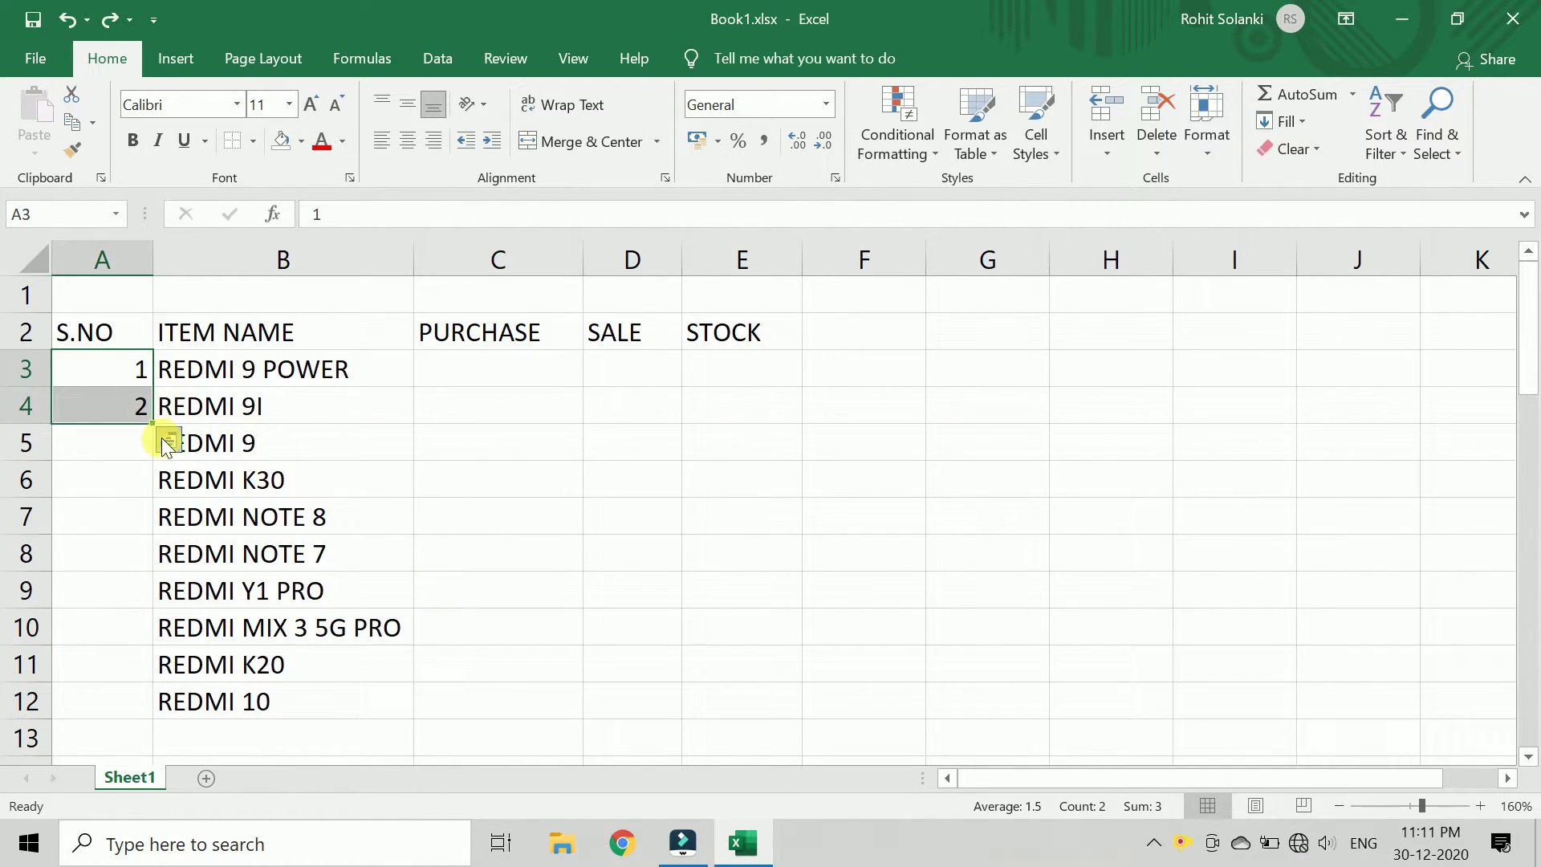
double_click(152, 422)
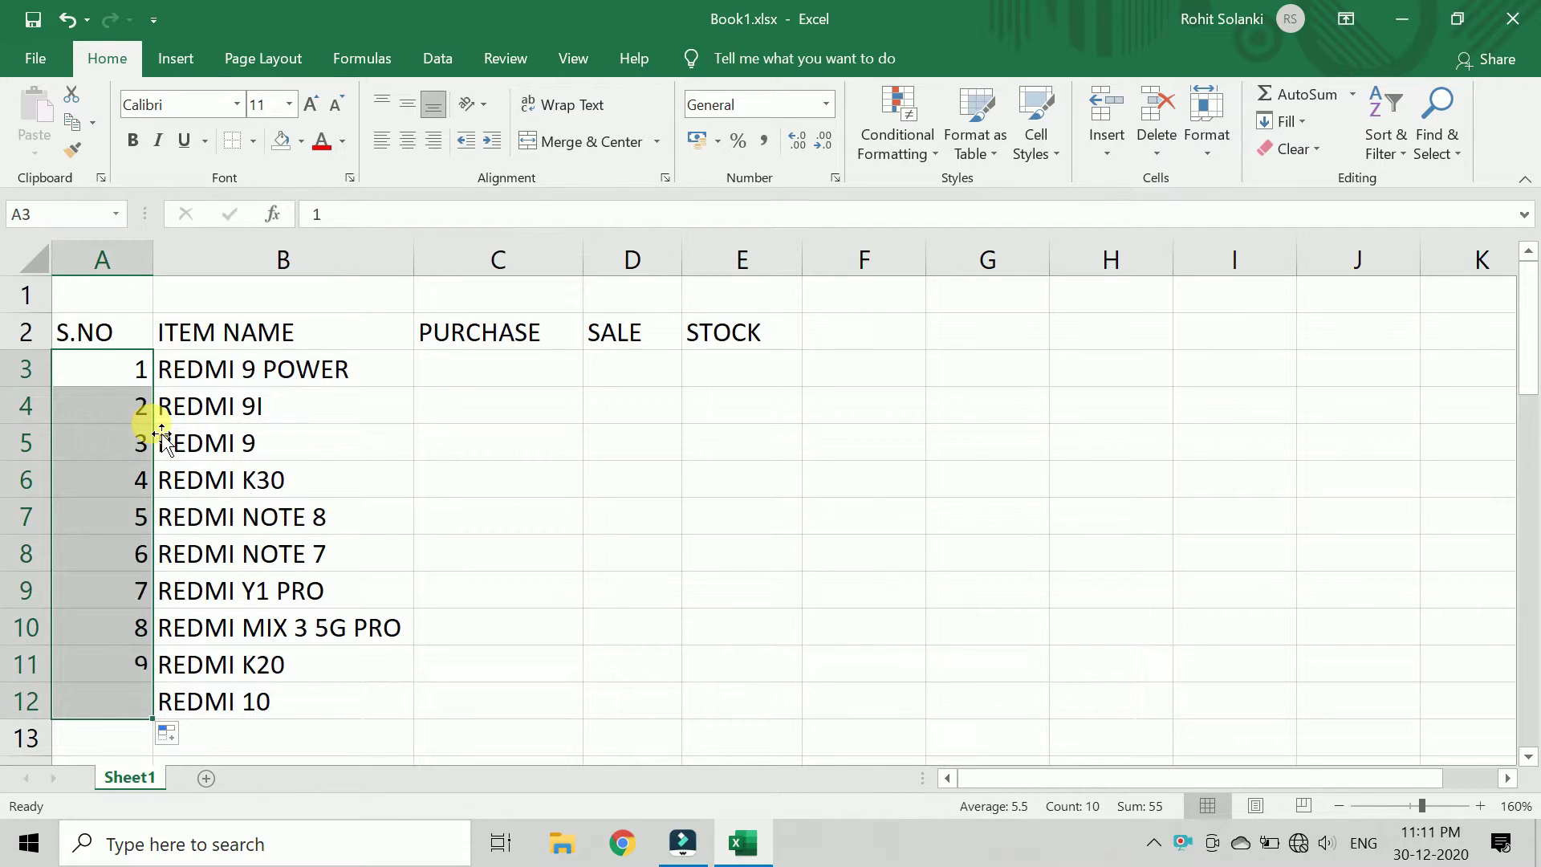
left_click(137, 703)
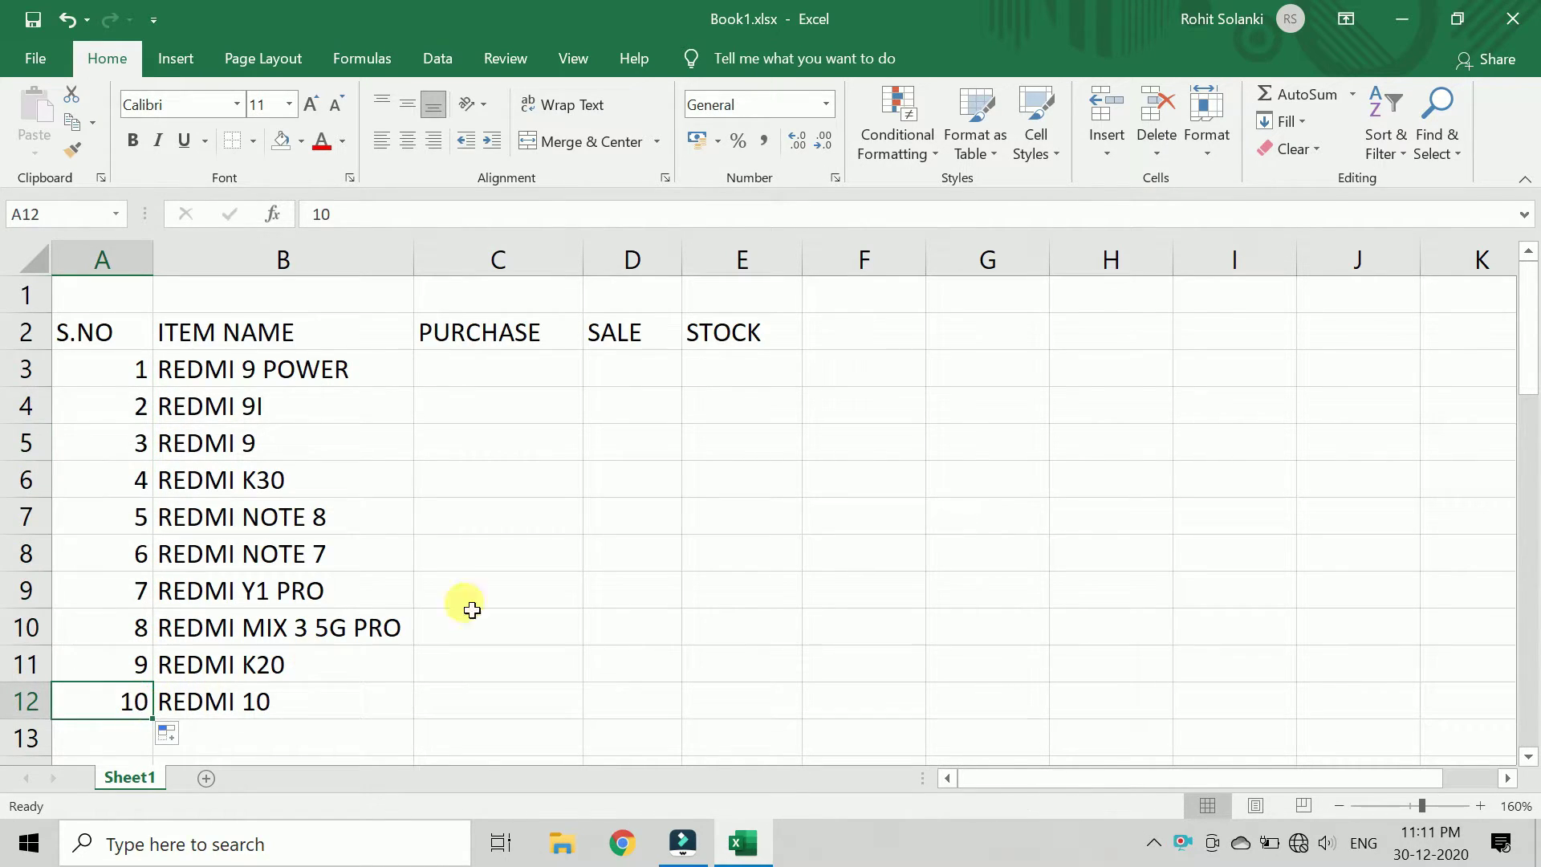
Enter purchase quantities 100, 50, 60, 70 and 120 in C3:C7
left_click(595, 399)
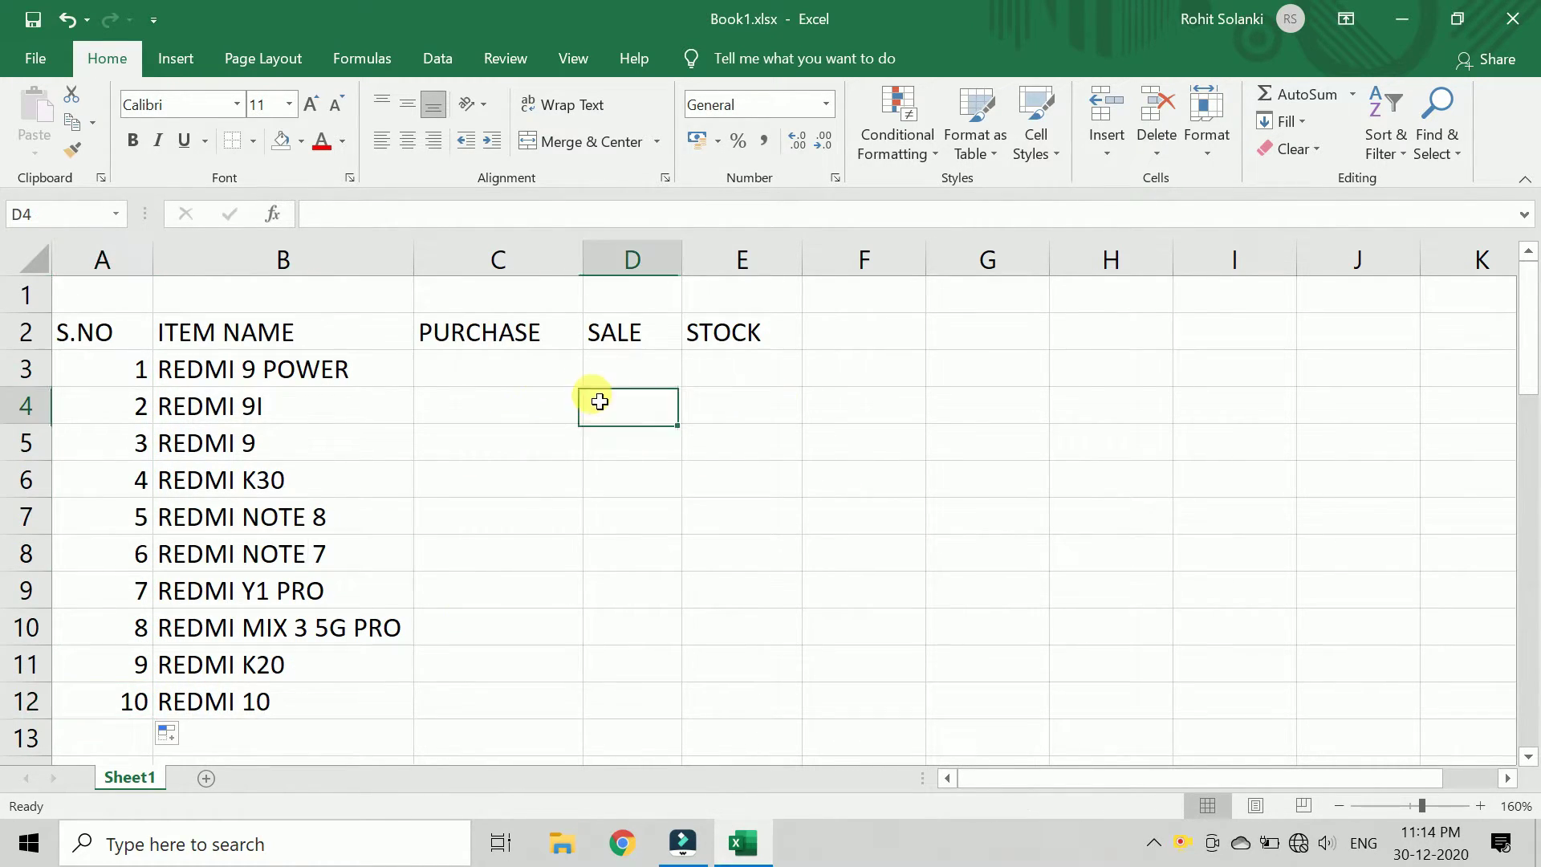
left_click(526, 381)
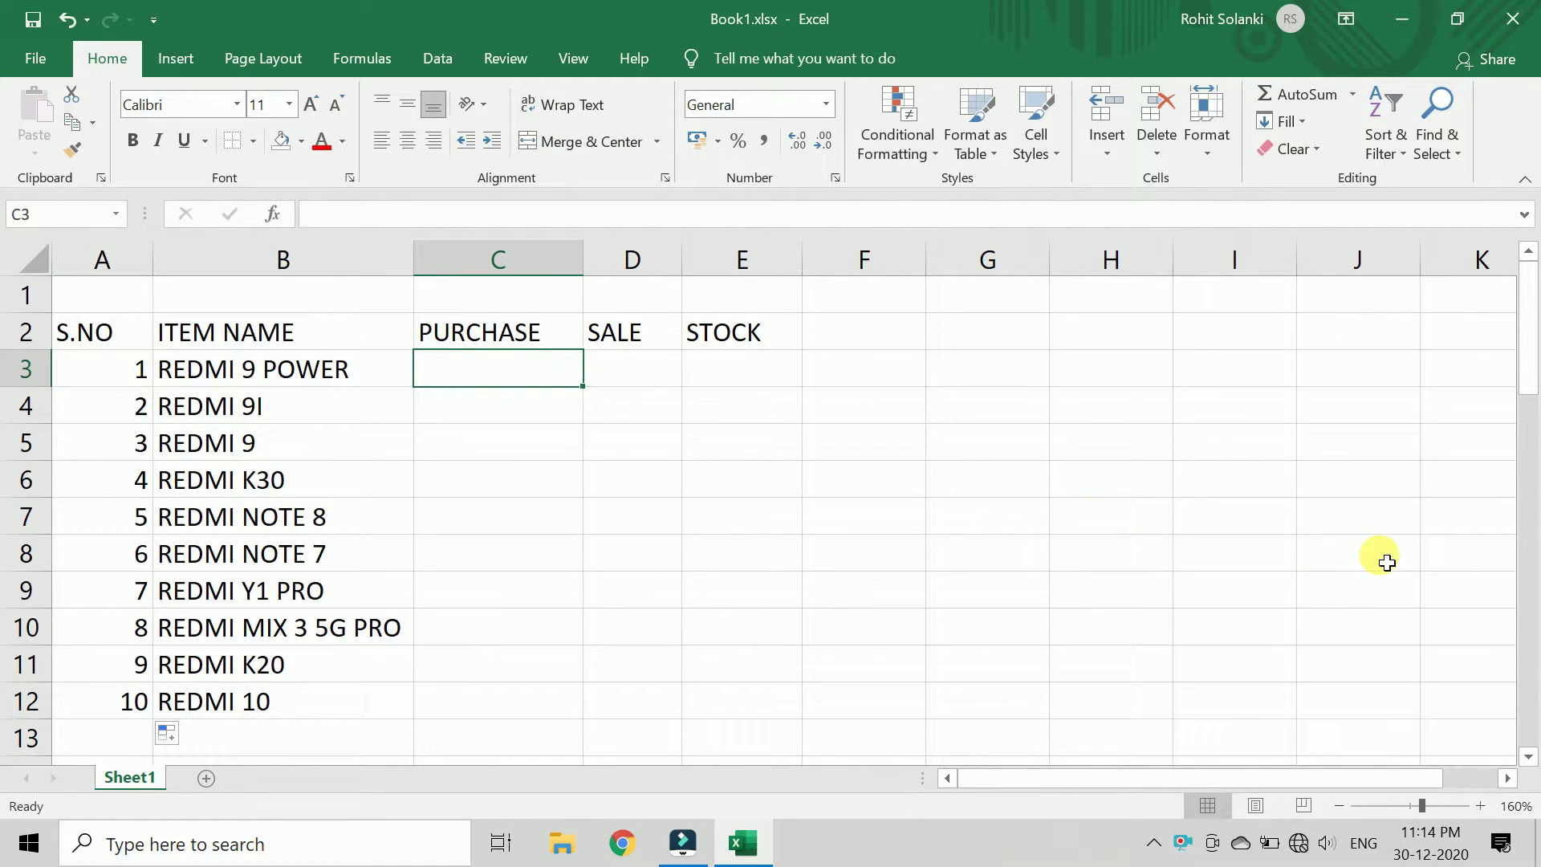
type("100")
key("Return")
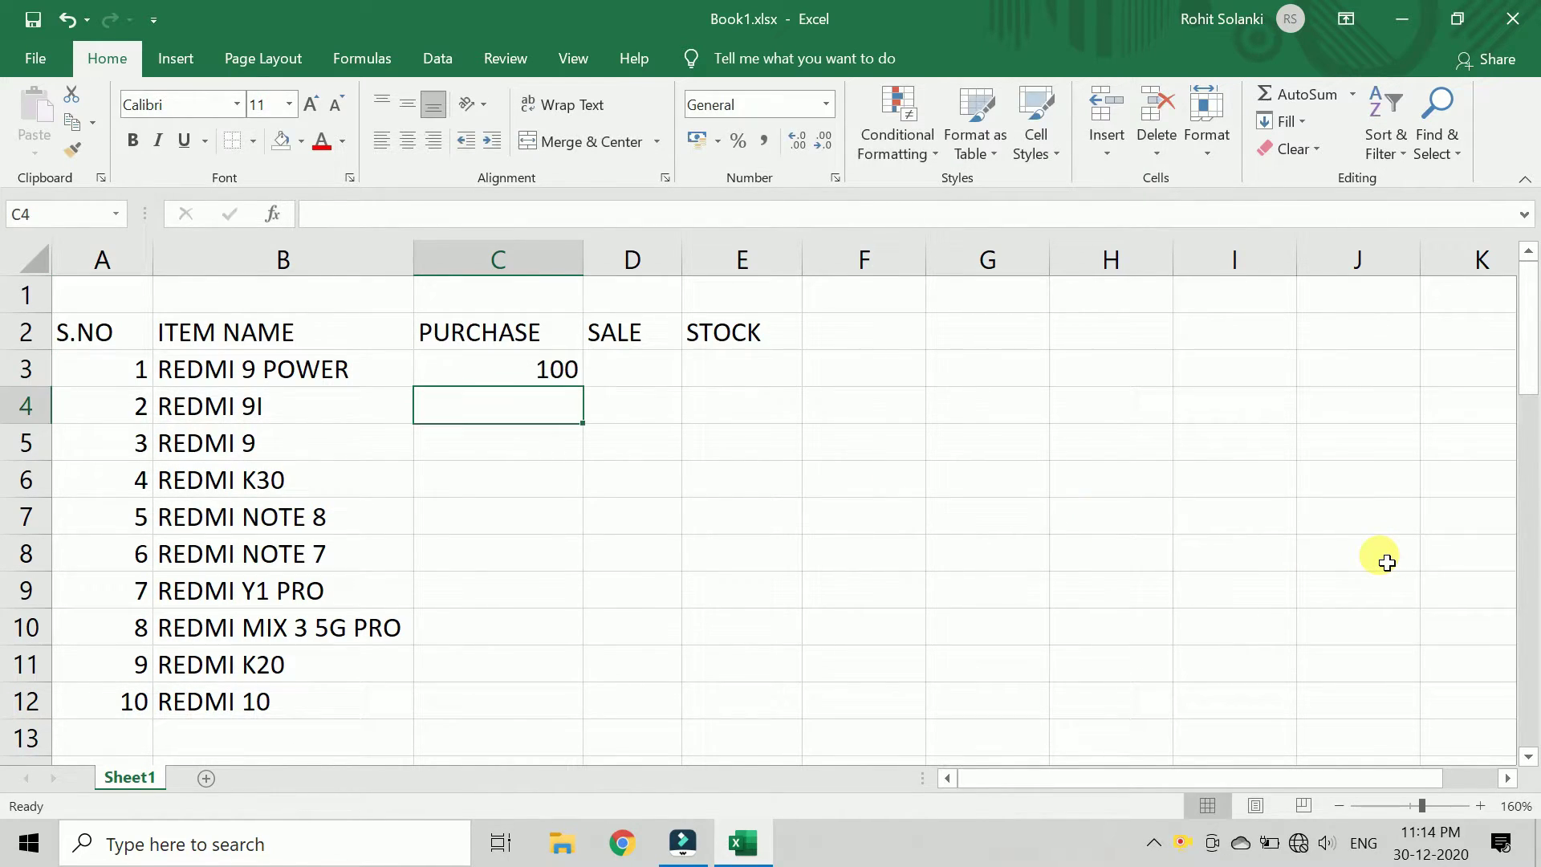
type("50")
key("Return")
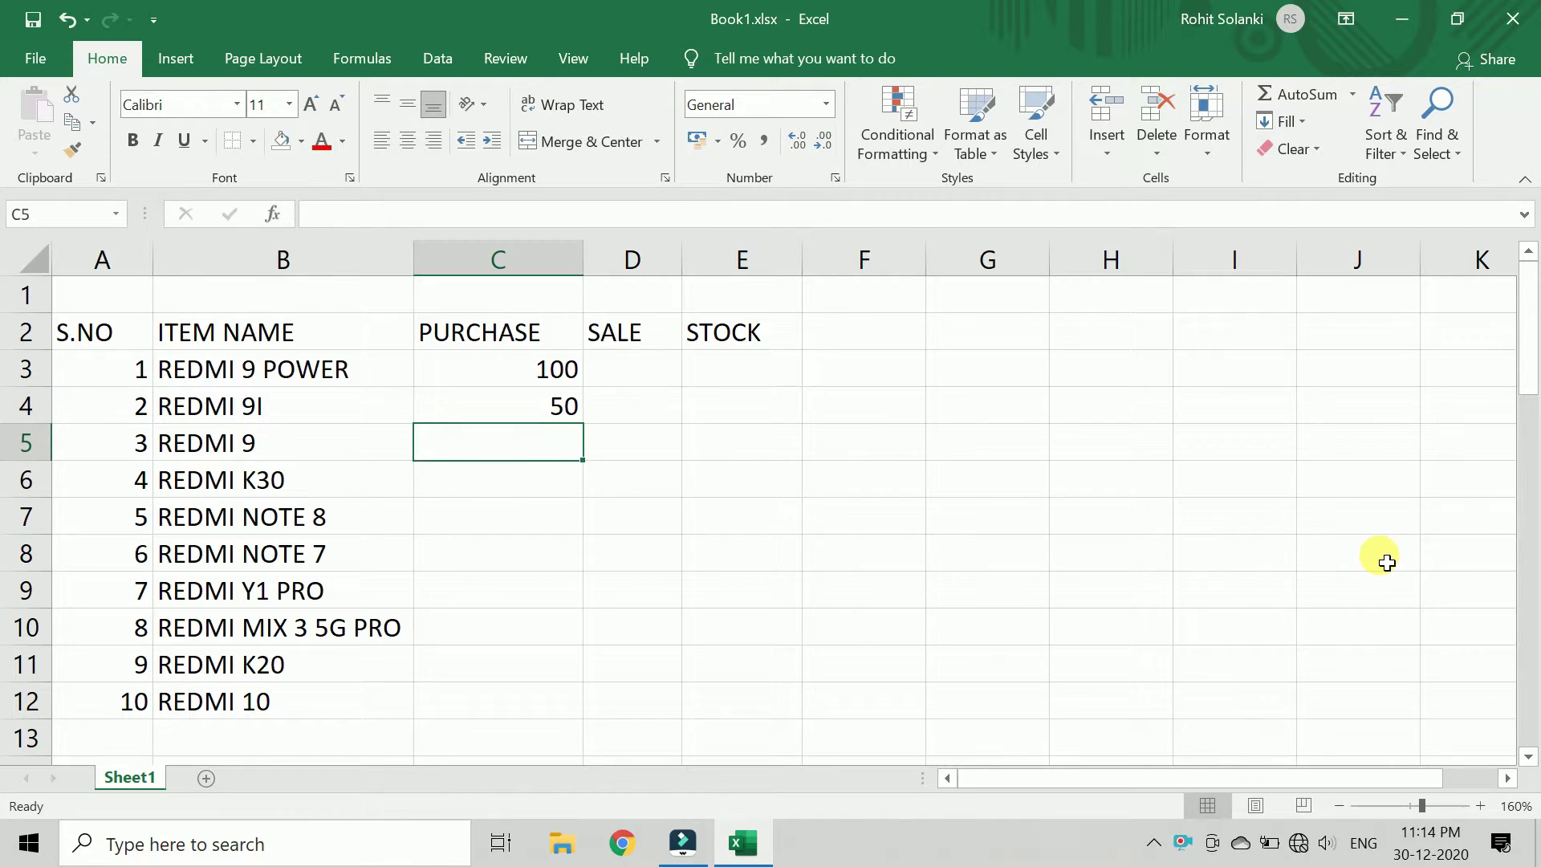
type("60")
key("Return")
type("70")
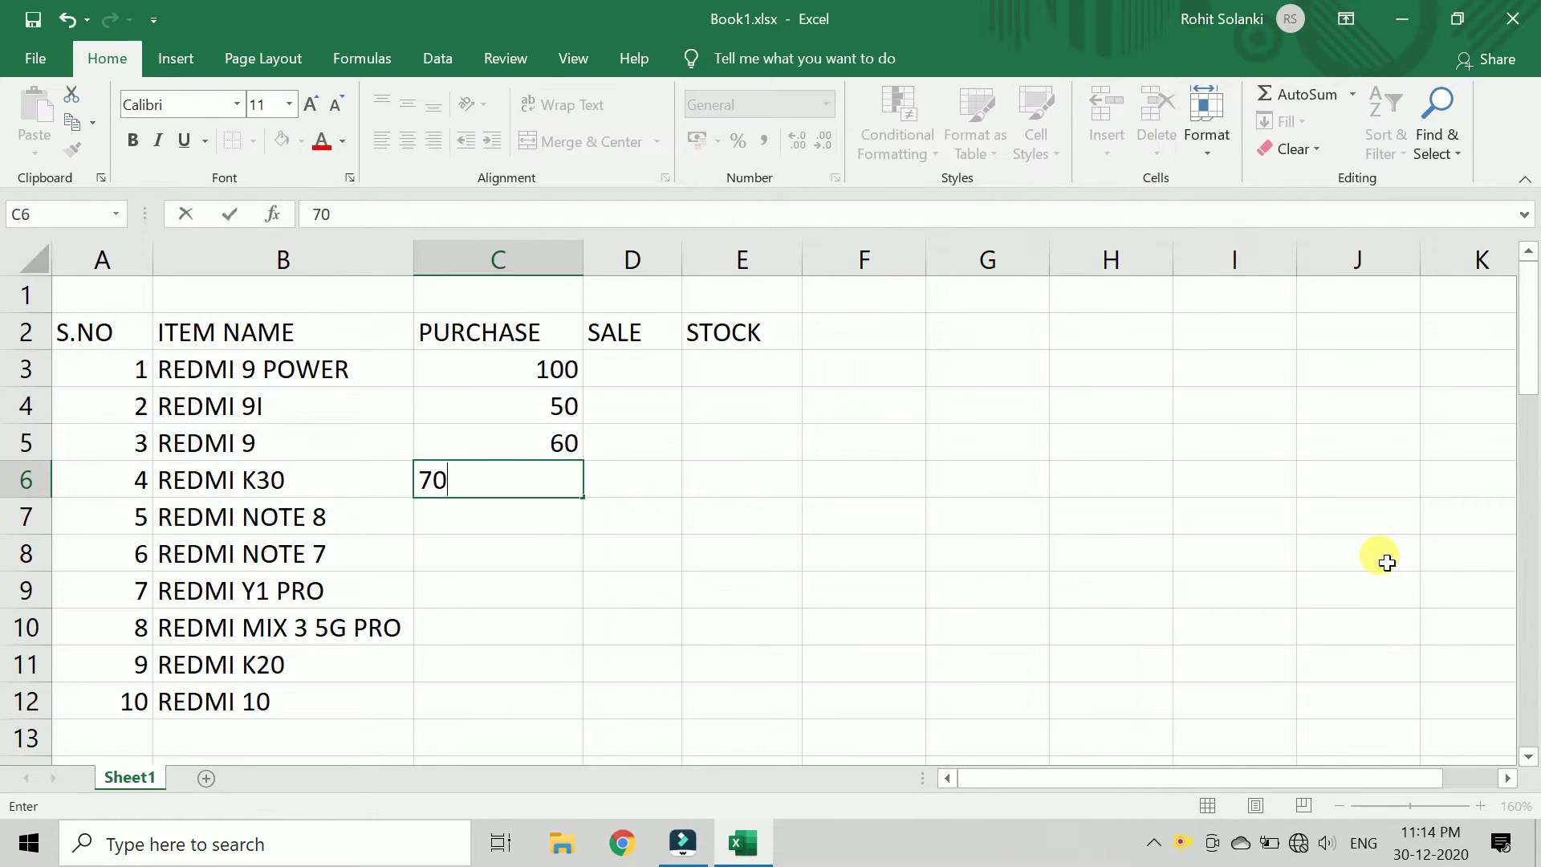
key("Return")
type("120")
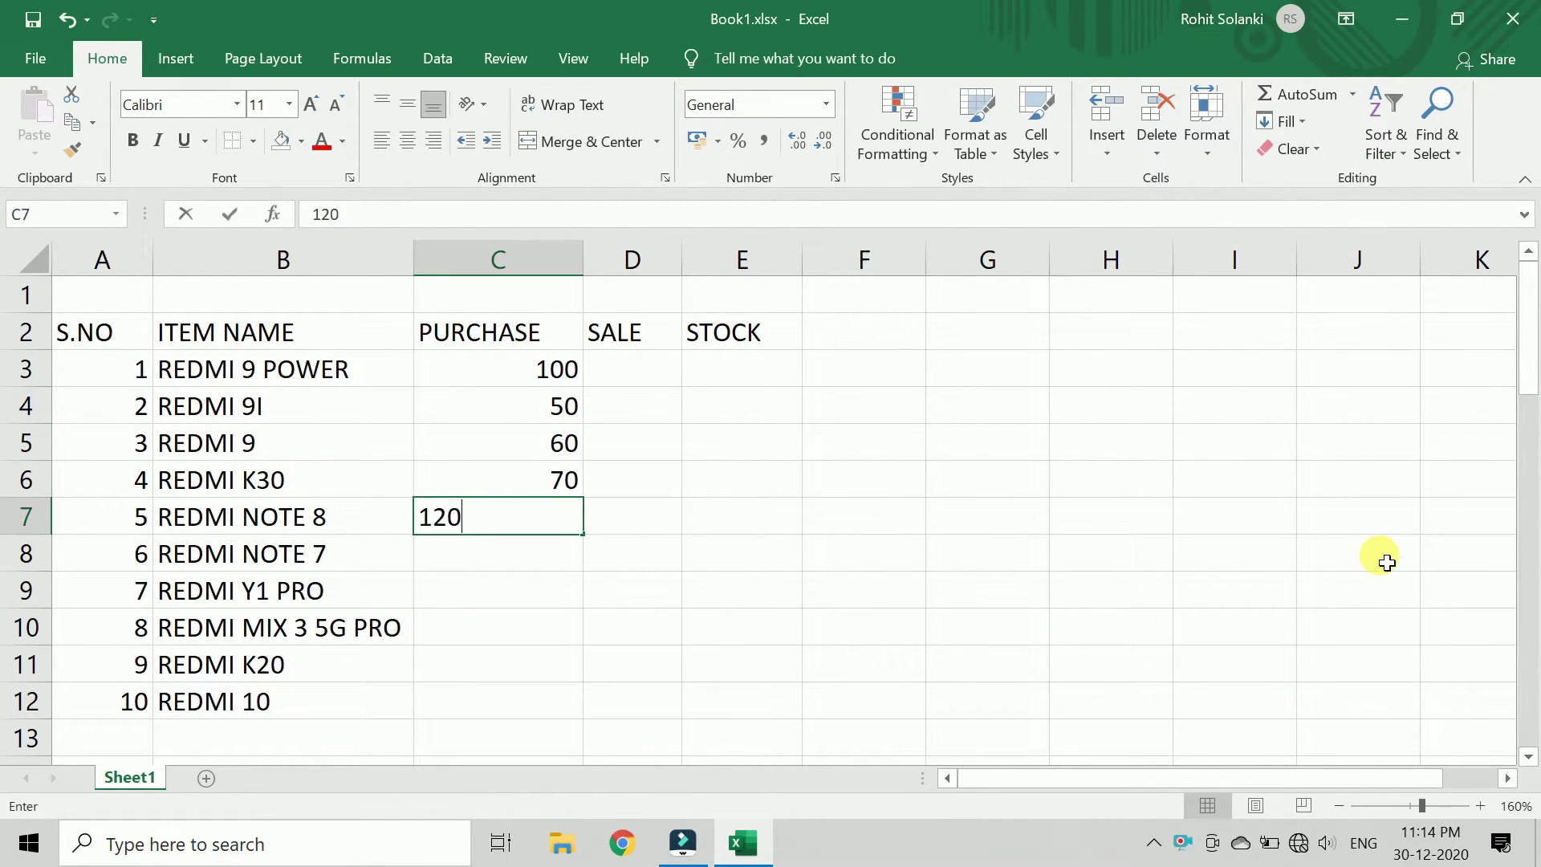
key("Return")
Enter purchase quantities 150, 200, 180, 130 and 145 in C8:C12
type("15")
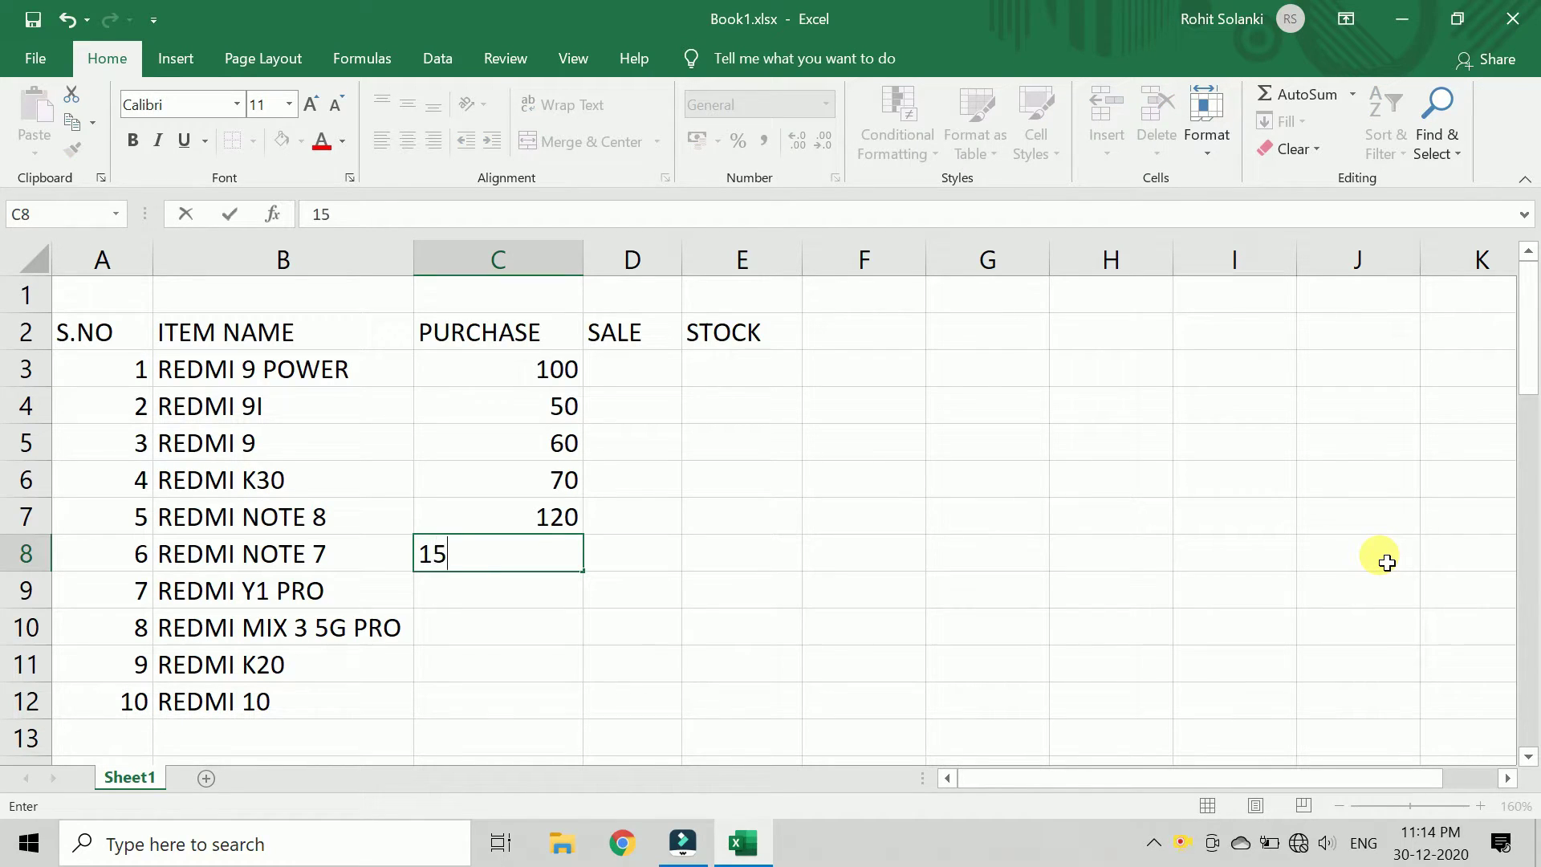
type("0")
key("Return")
type("2")
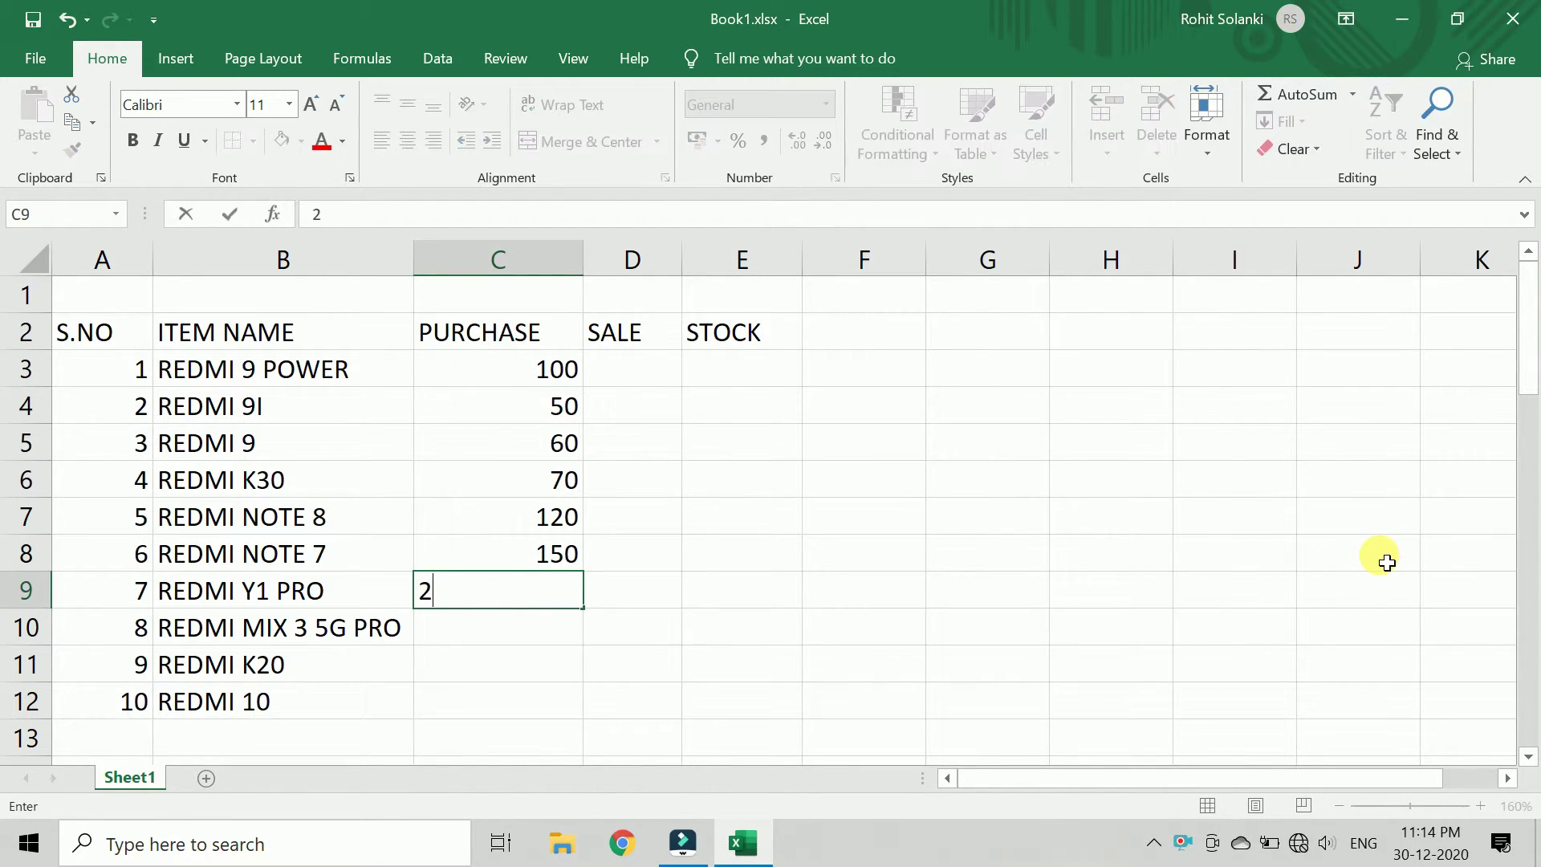
type("00")
key("Return")
type("1")
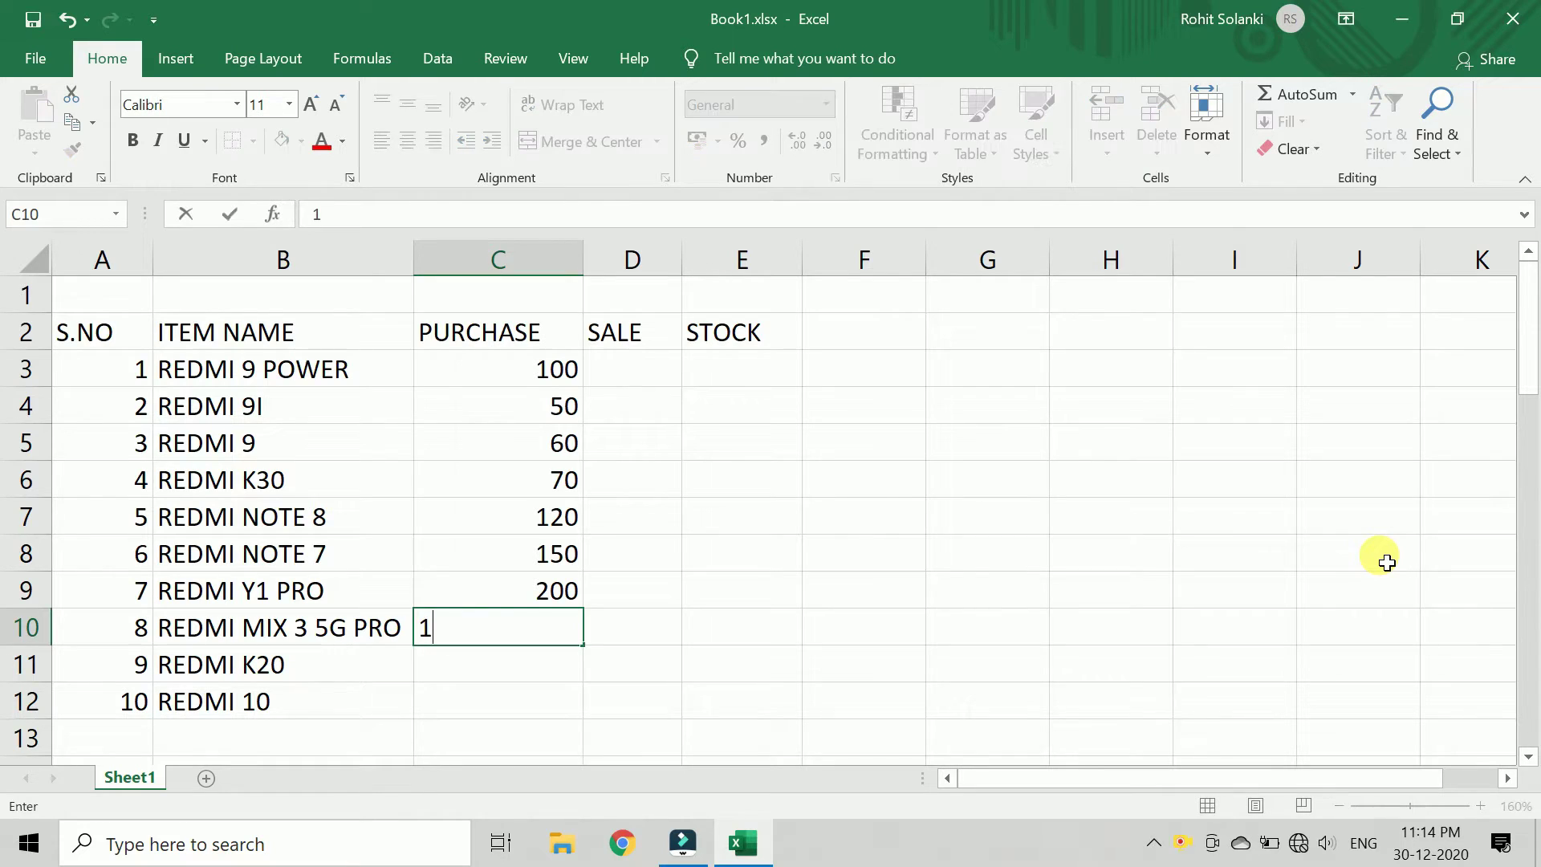
type("80")
key("Return")
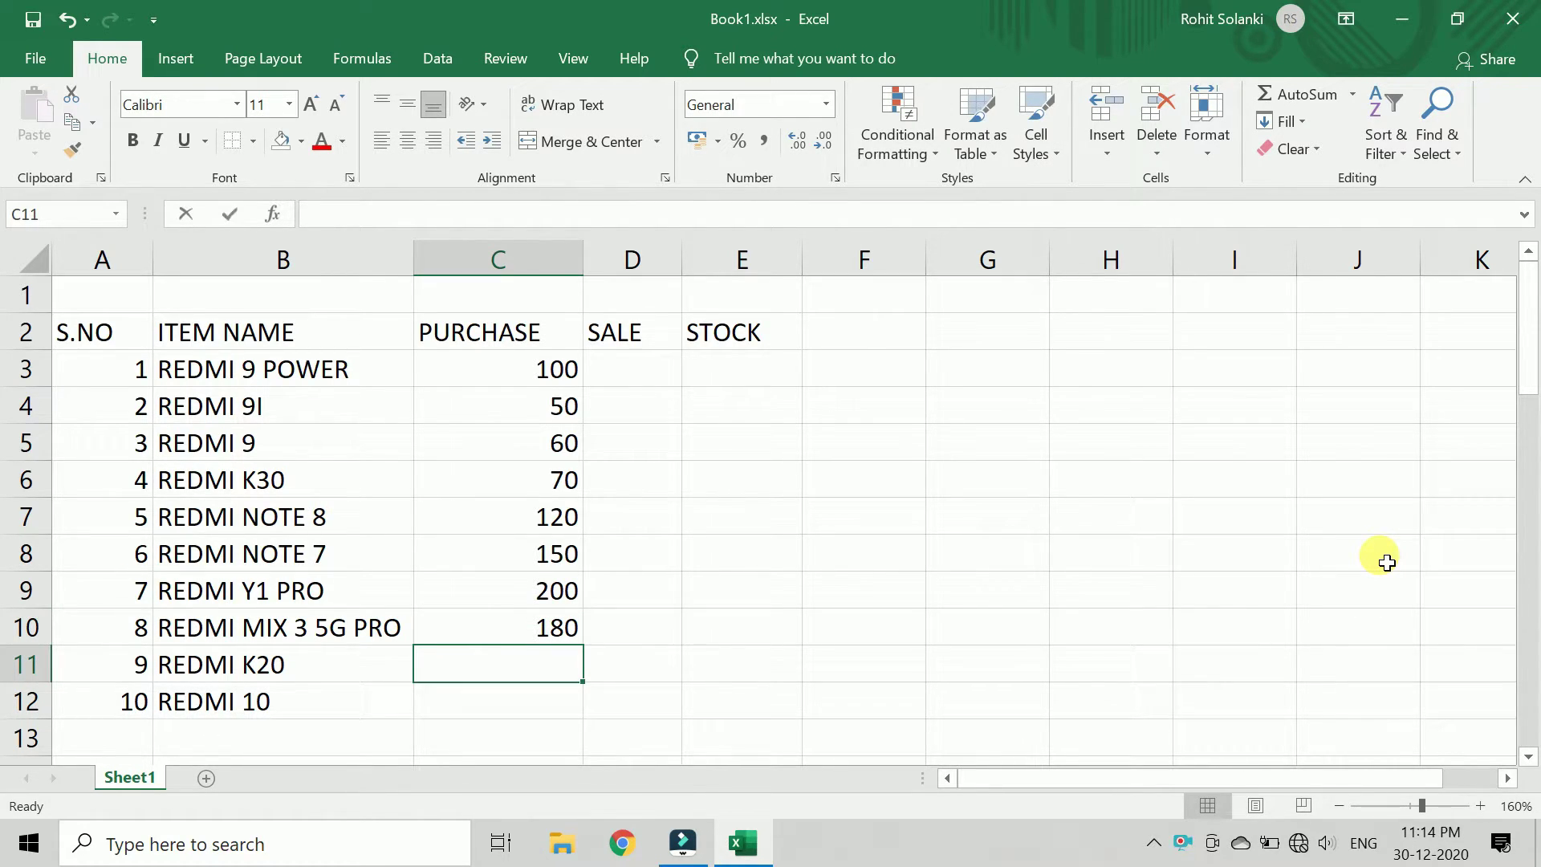
type("1")
type("0")
key("Return")
type("1")
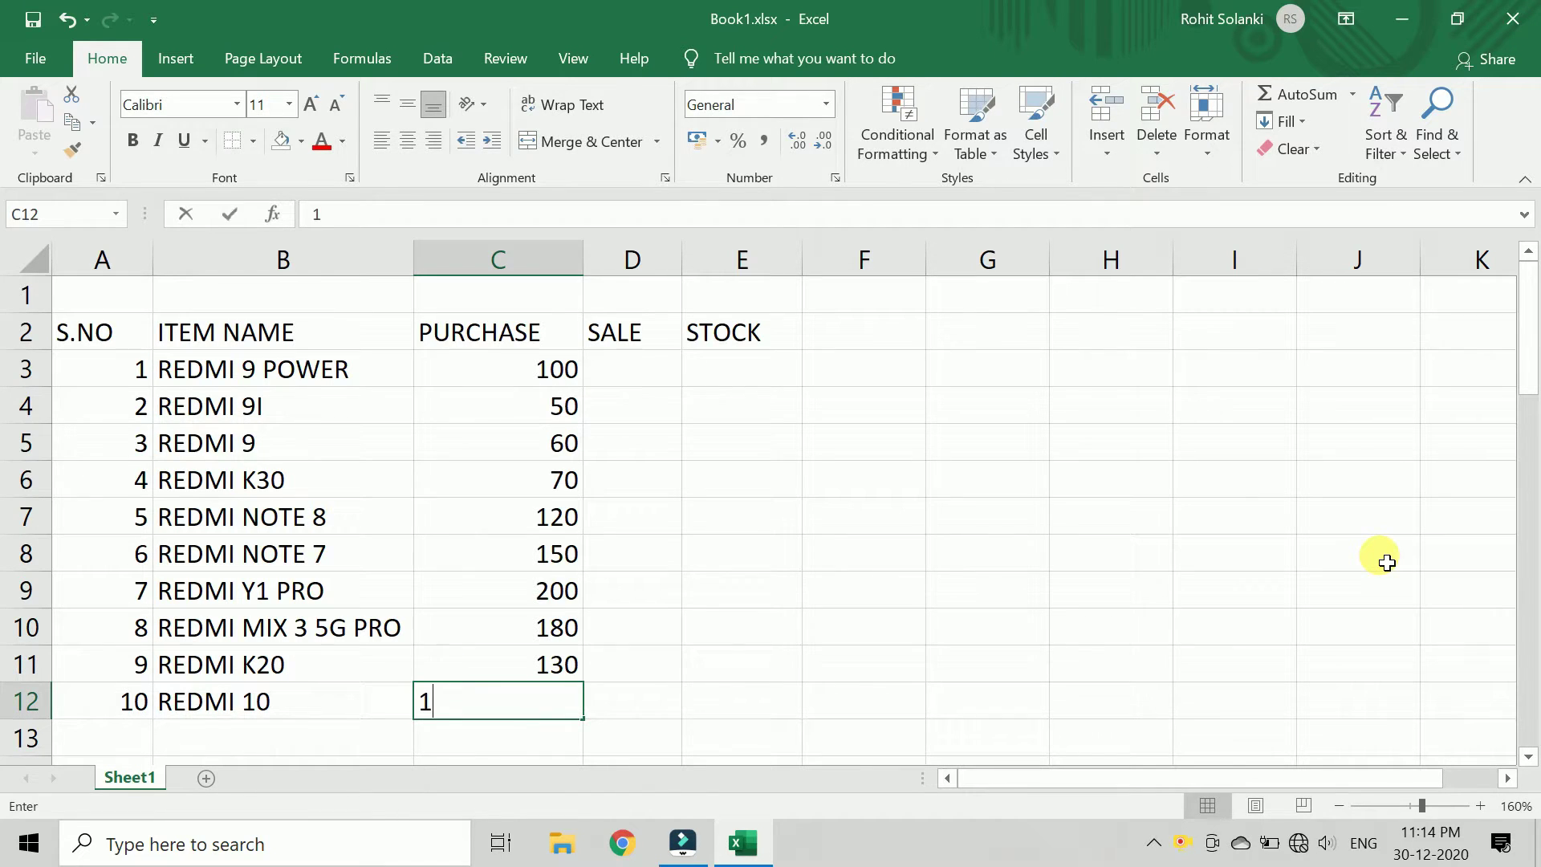
type("45")
key("Return")
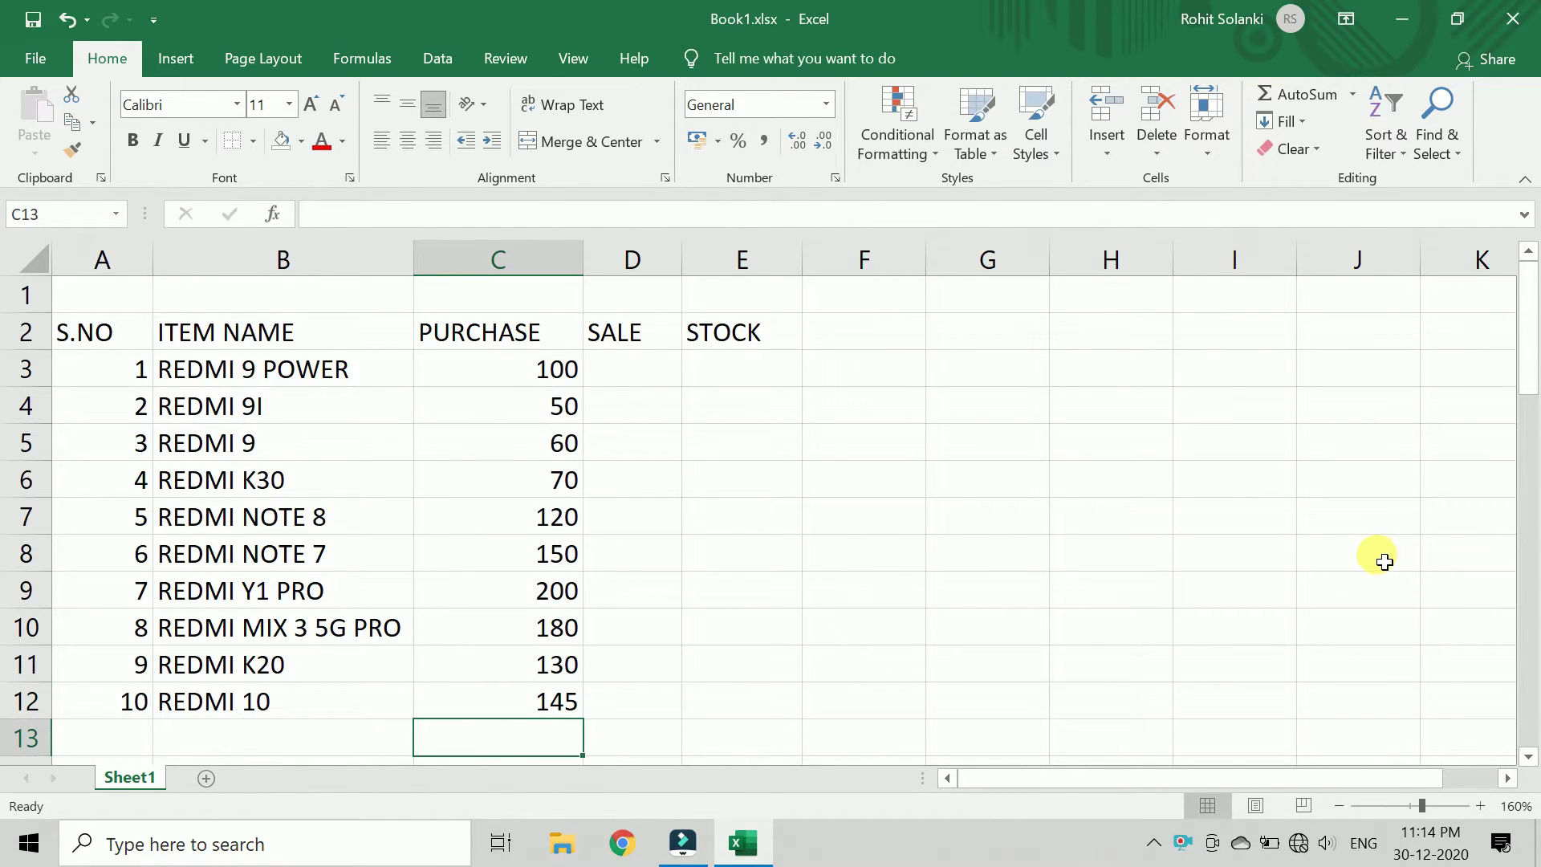
Enter sale figures 65, 34, 34, 65 and 78 in D3:D7, correcting mistyped entries
left_click(630, 375)
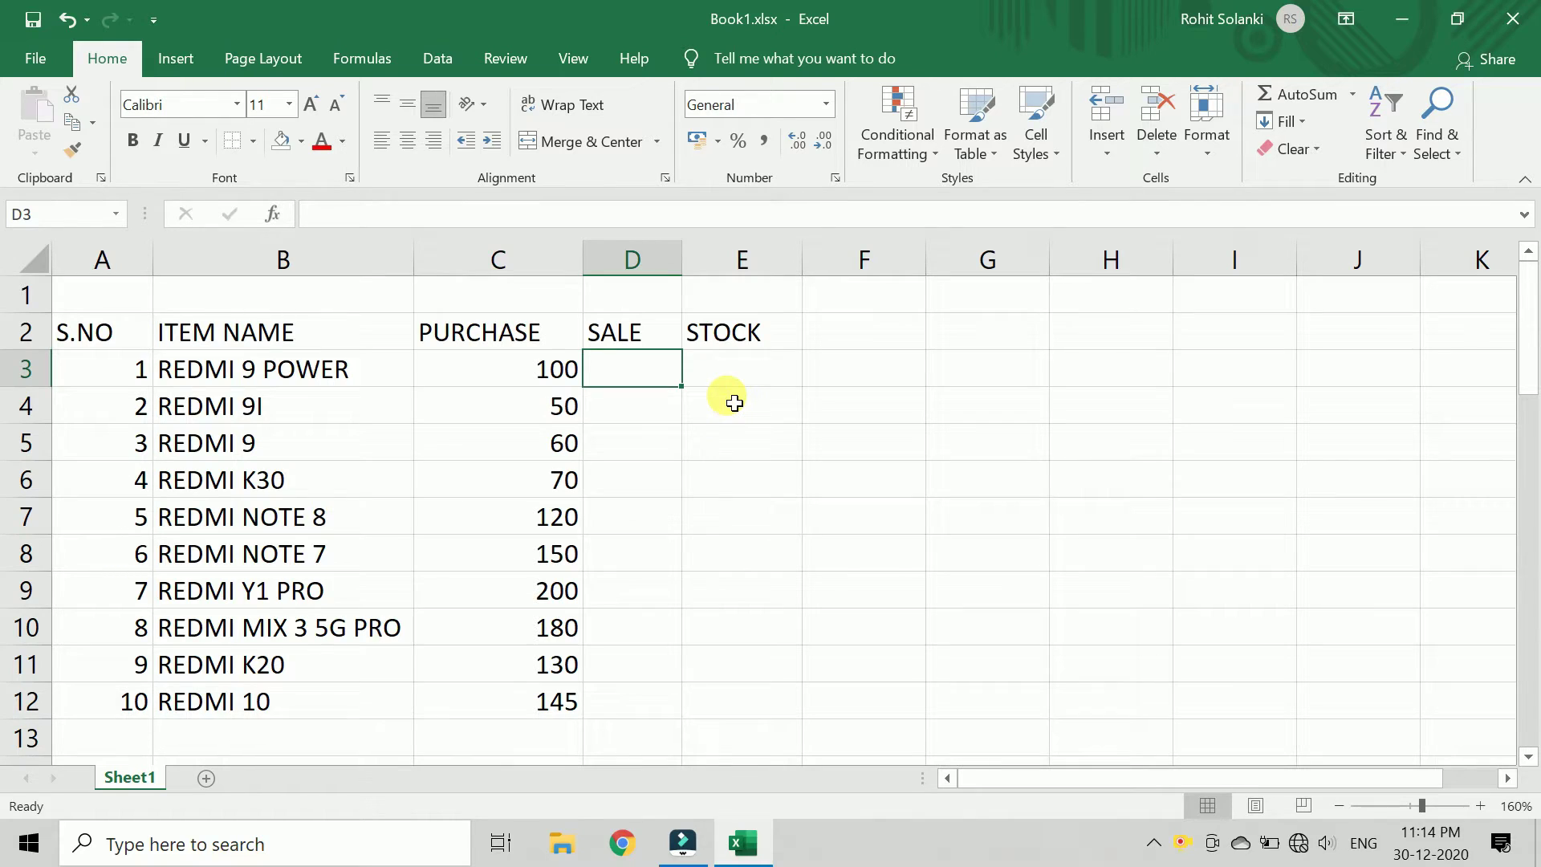
type("6")
type("5")
key("Return")
type("76 34 77")
key("Return")
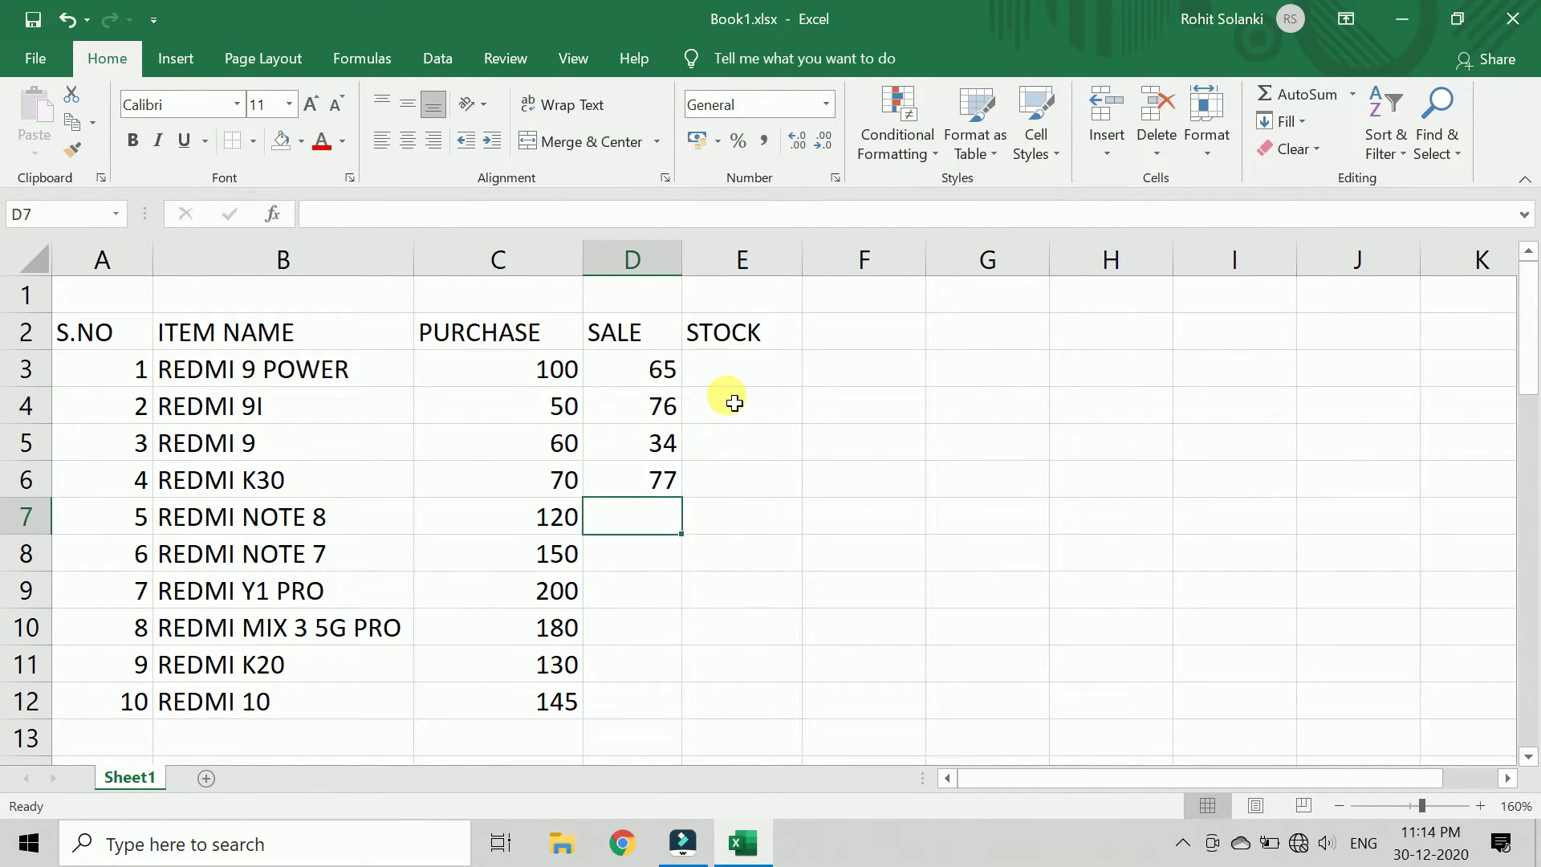
key("Up")
key("Up")
key("Up")
type("34")
key("Return")
key("Return")
key("Return")
key("Up")
type("65")
key("Return")
type("78")
key("Return")
Enter sale figures 99, 142, 165, 111 and 102 in D8:D12, fixing the REDMI K20 value
type("9")
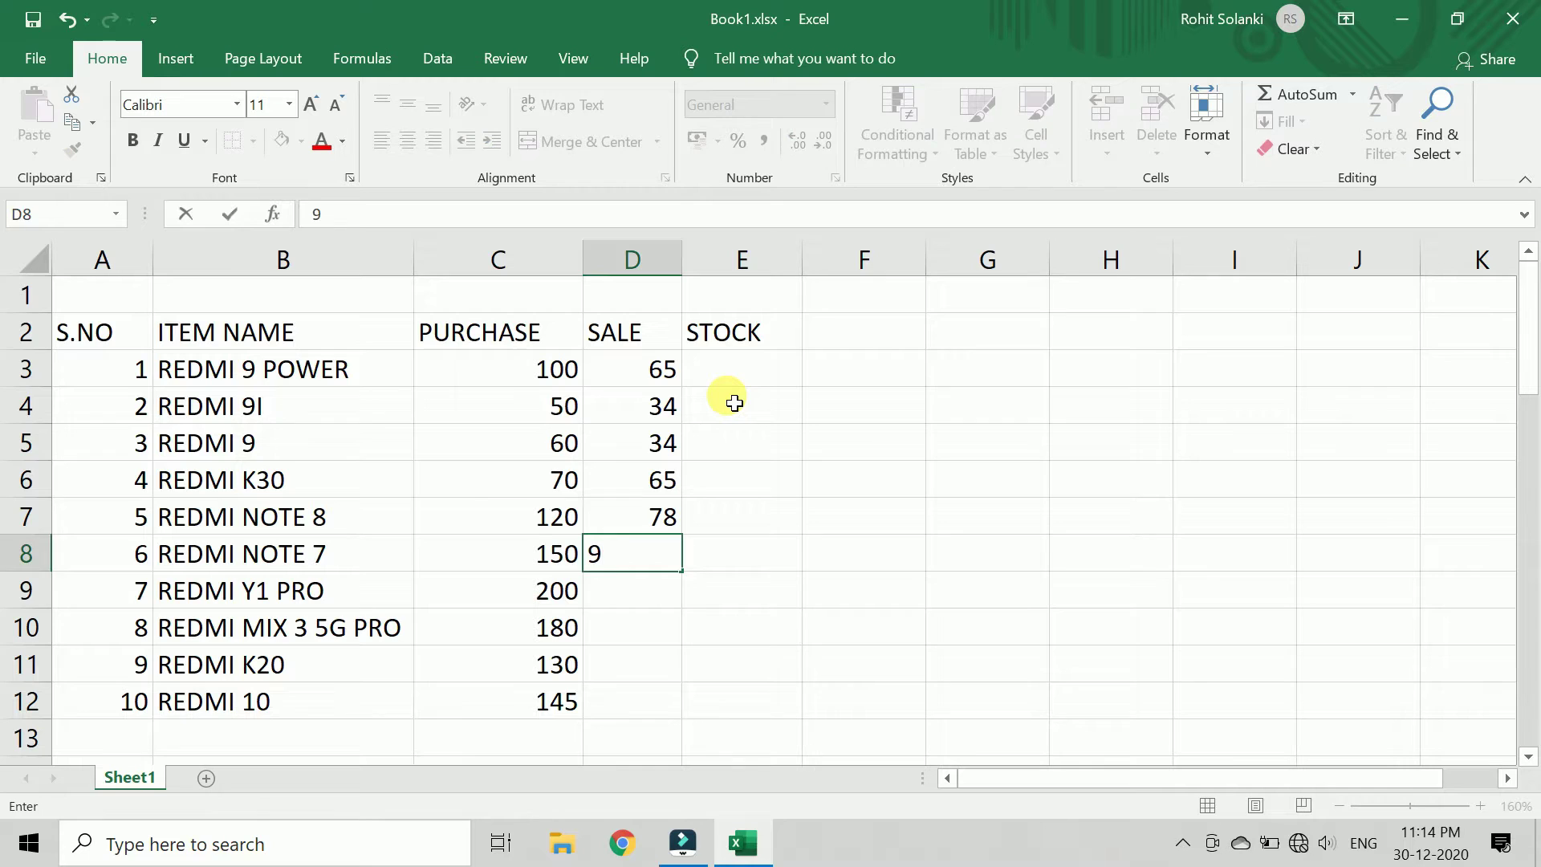
type("9")
key("Return")
type("142")
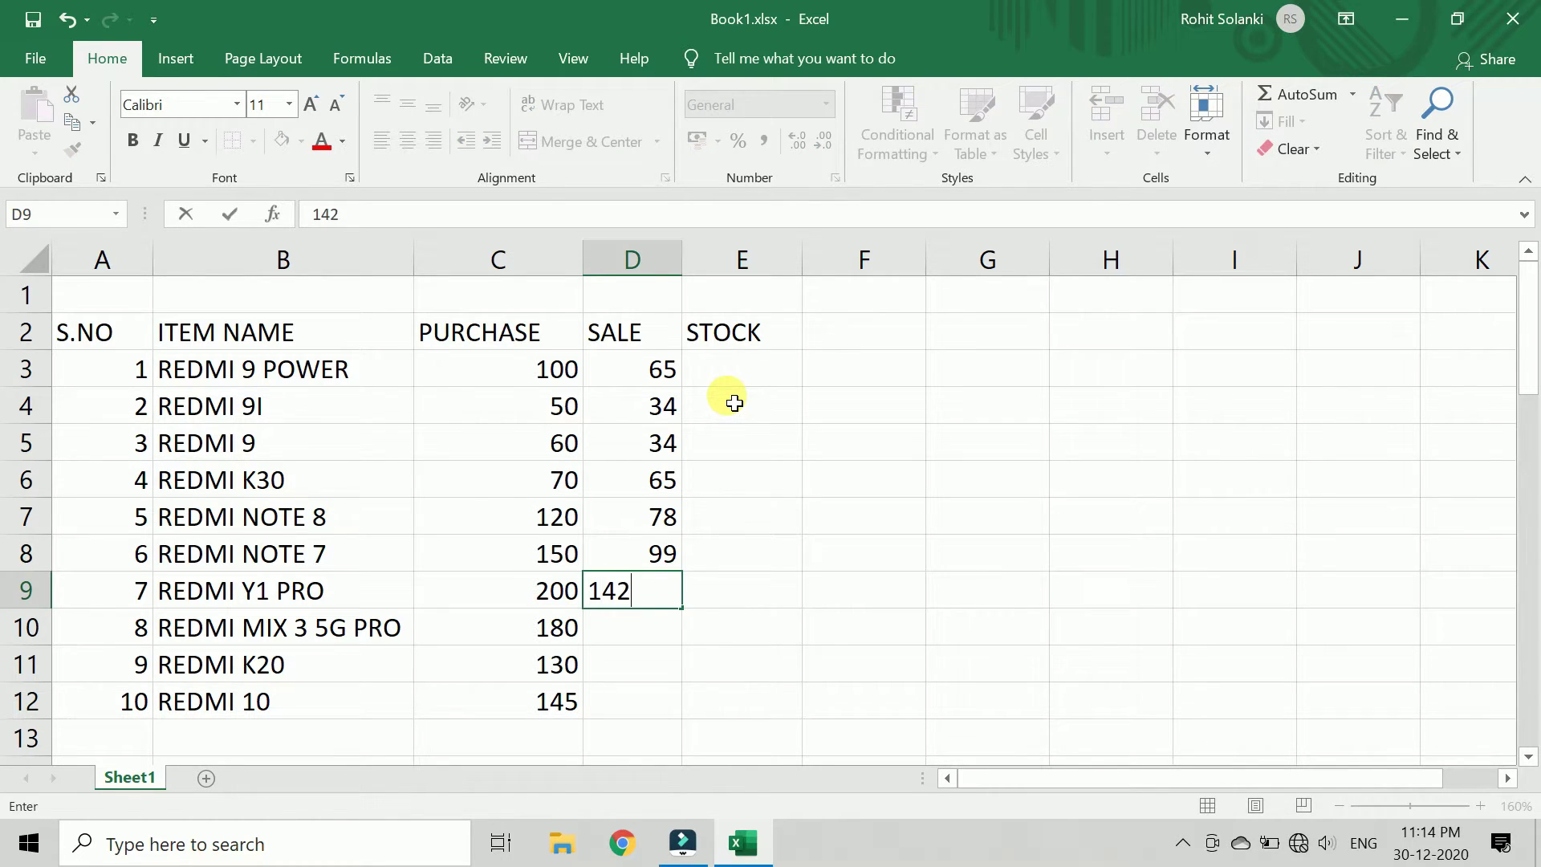
key("Return")
type("165")
key("Return")
type("134")
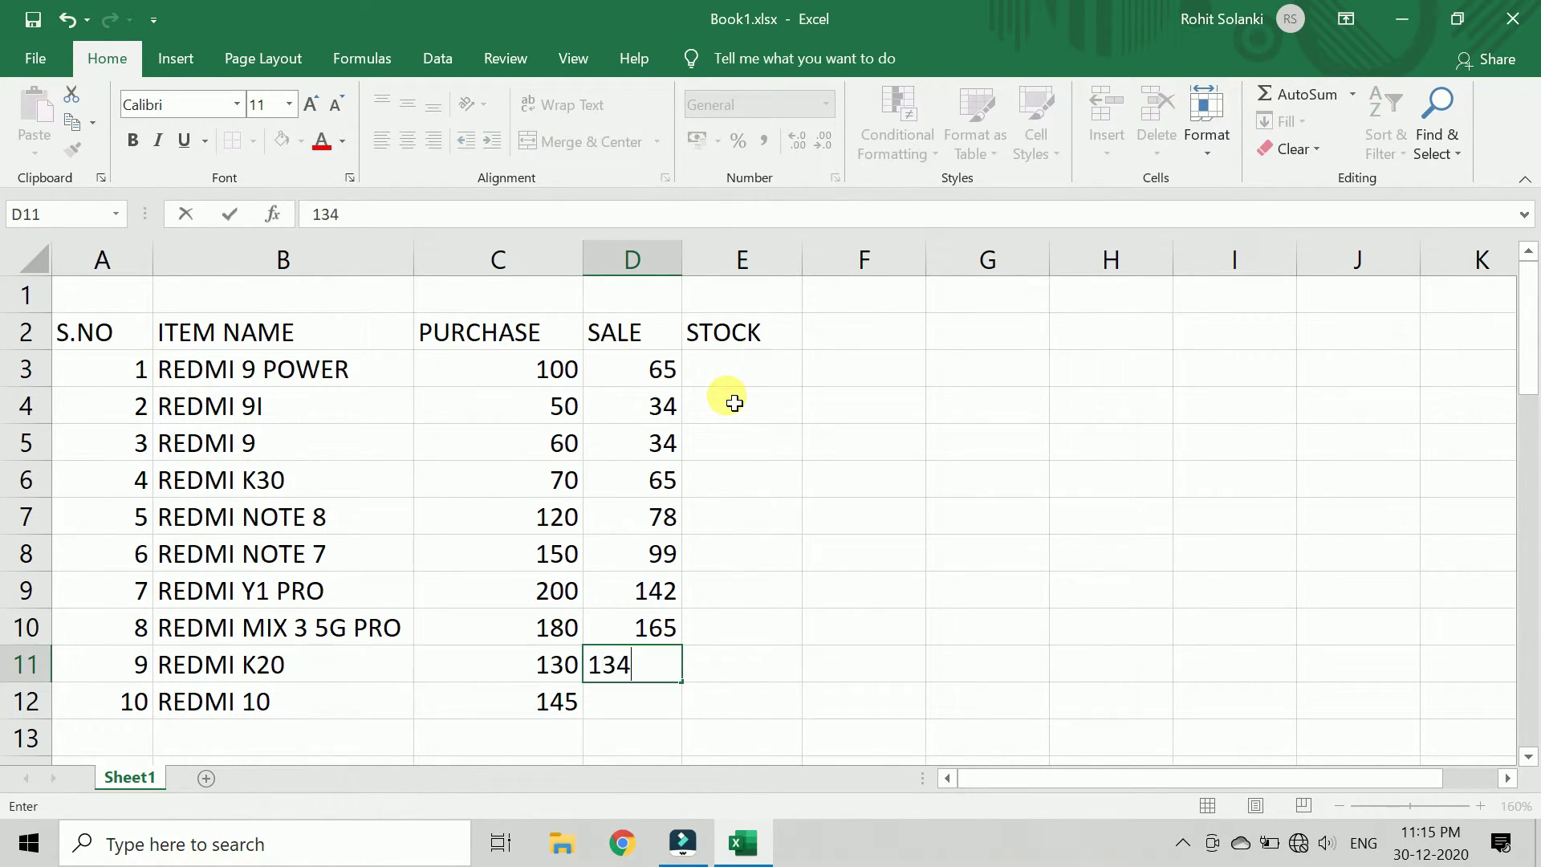
key("Return")
key("Up")
type("1")
key("Return")
type("102")
key("Return")
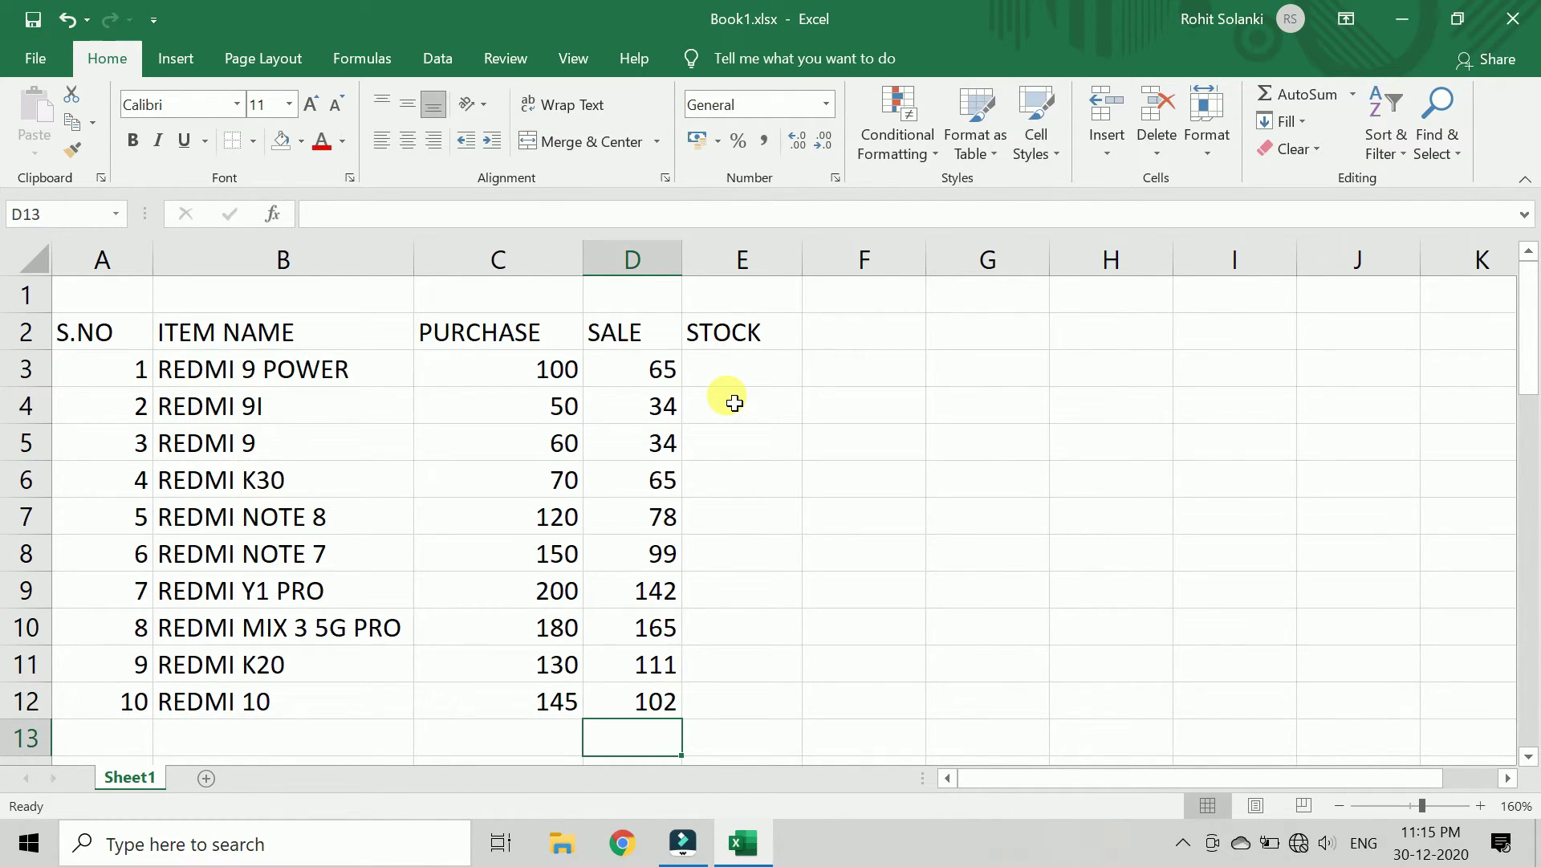
left_click(733, 371)
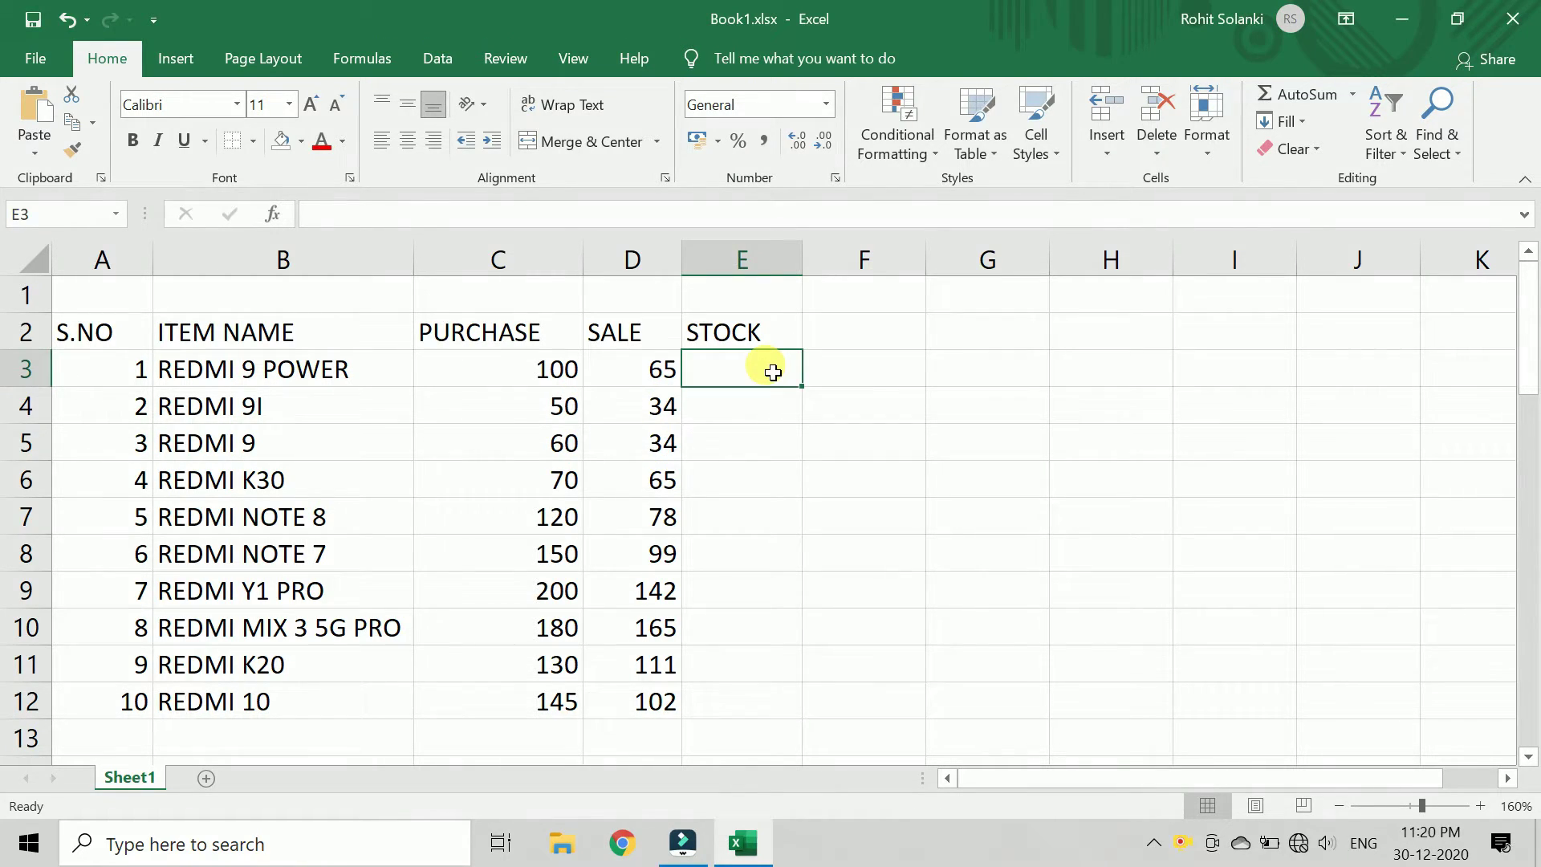
Enter =C3-D3 in E3 and fill the stock formula down to E12
type("=")
key("Left")
key("Left")
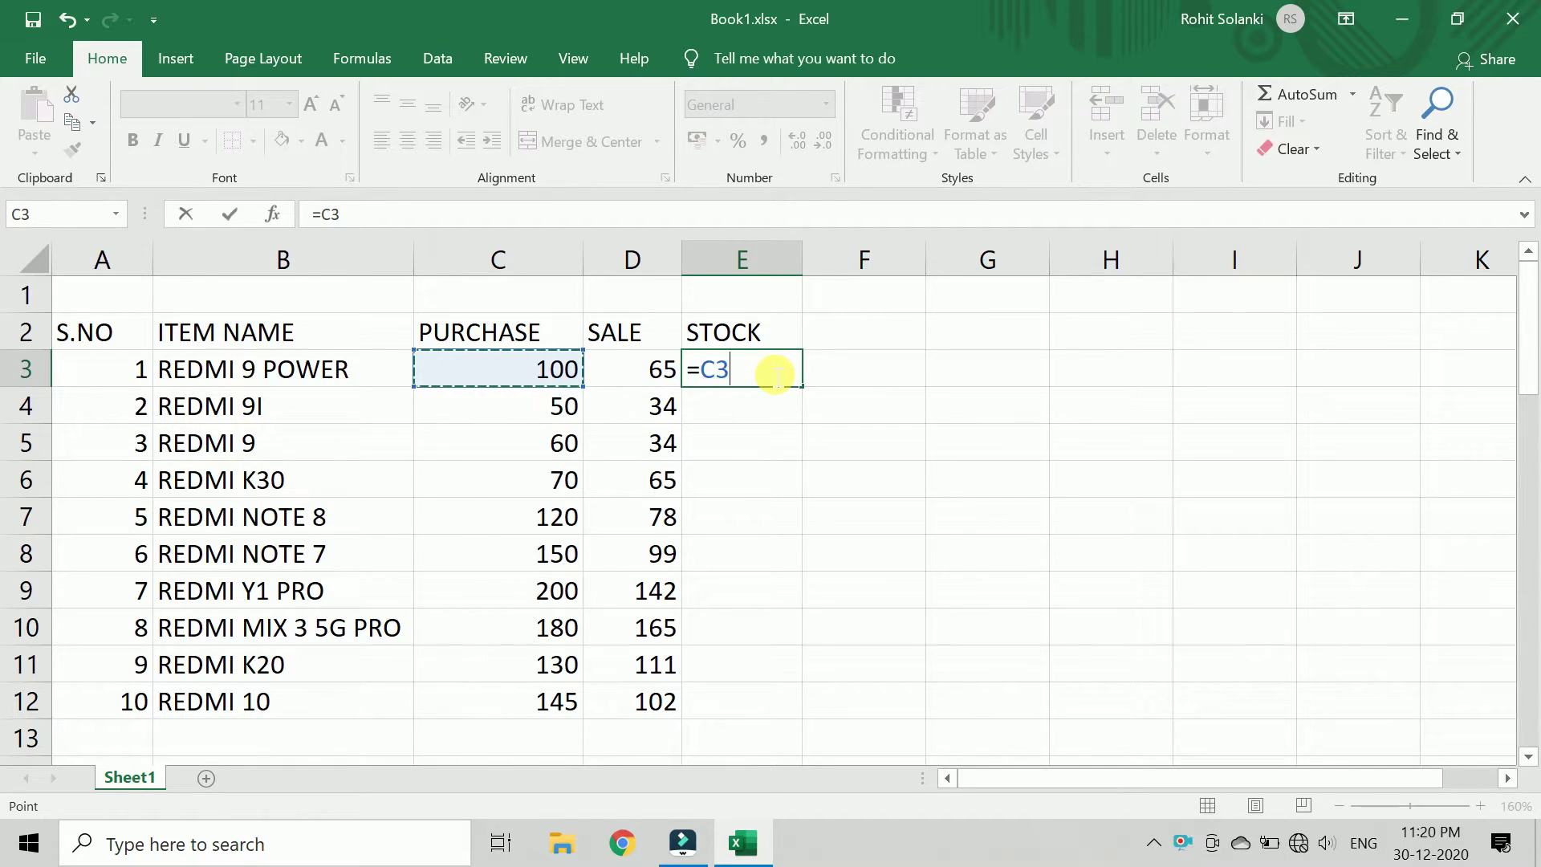
type("-")
key("Left")
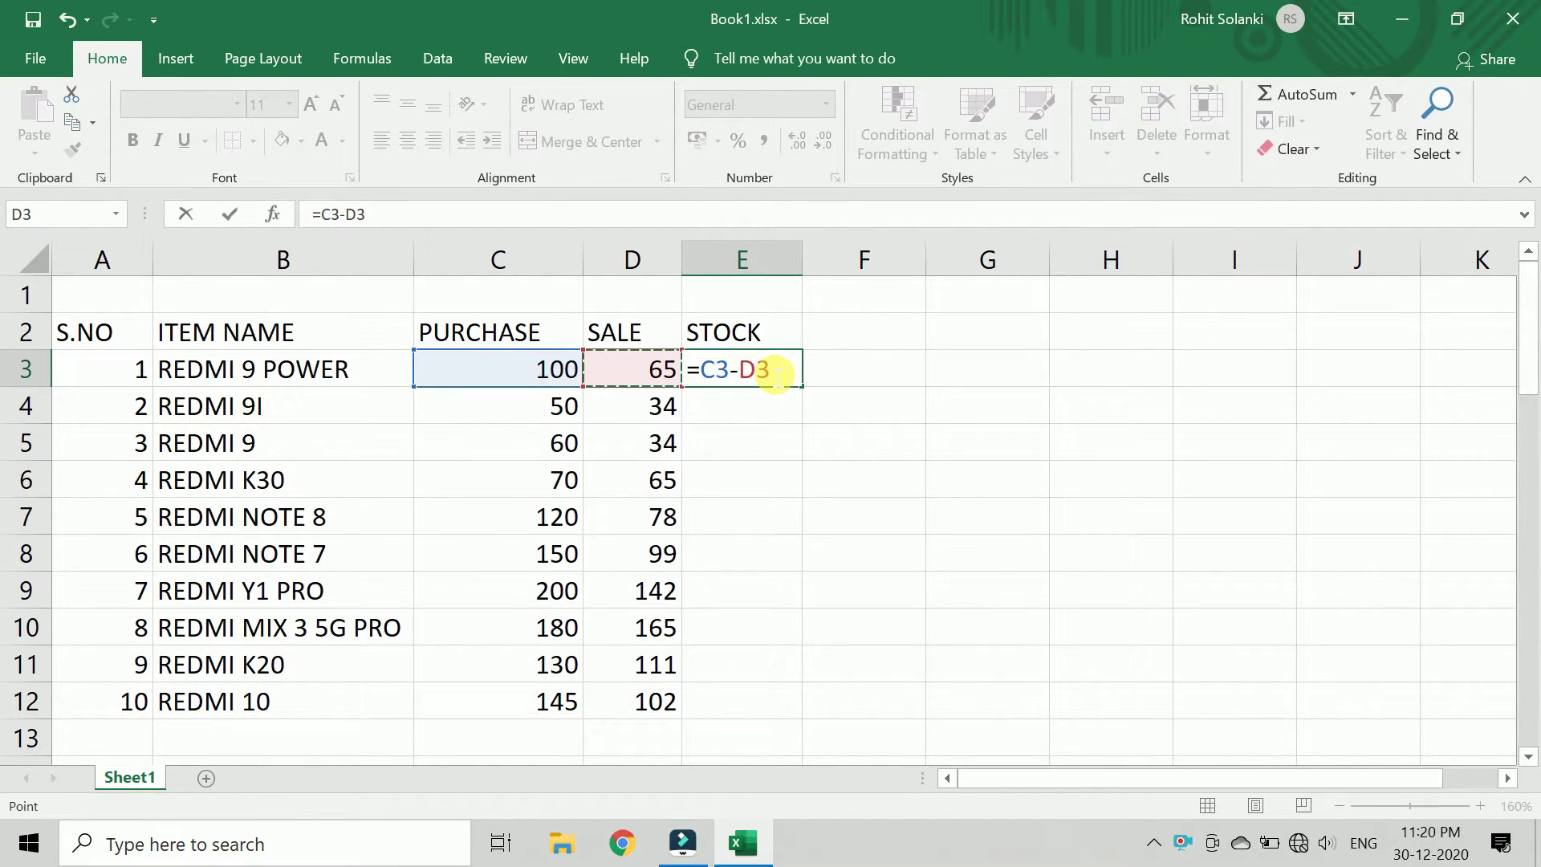
key("Return")
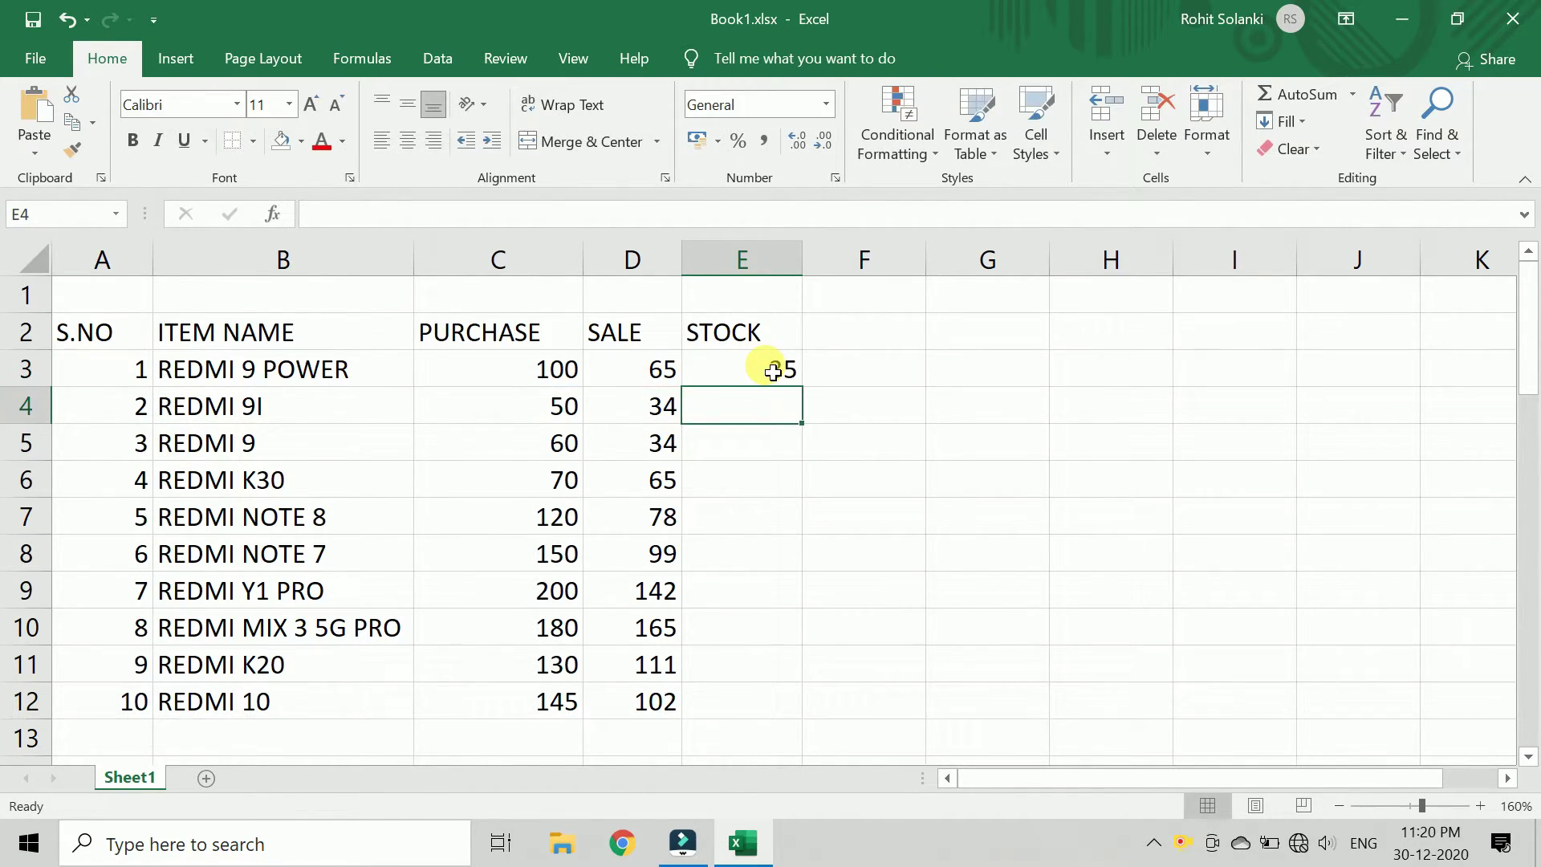
left_click(773, 372)
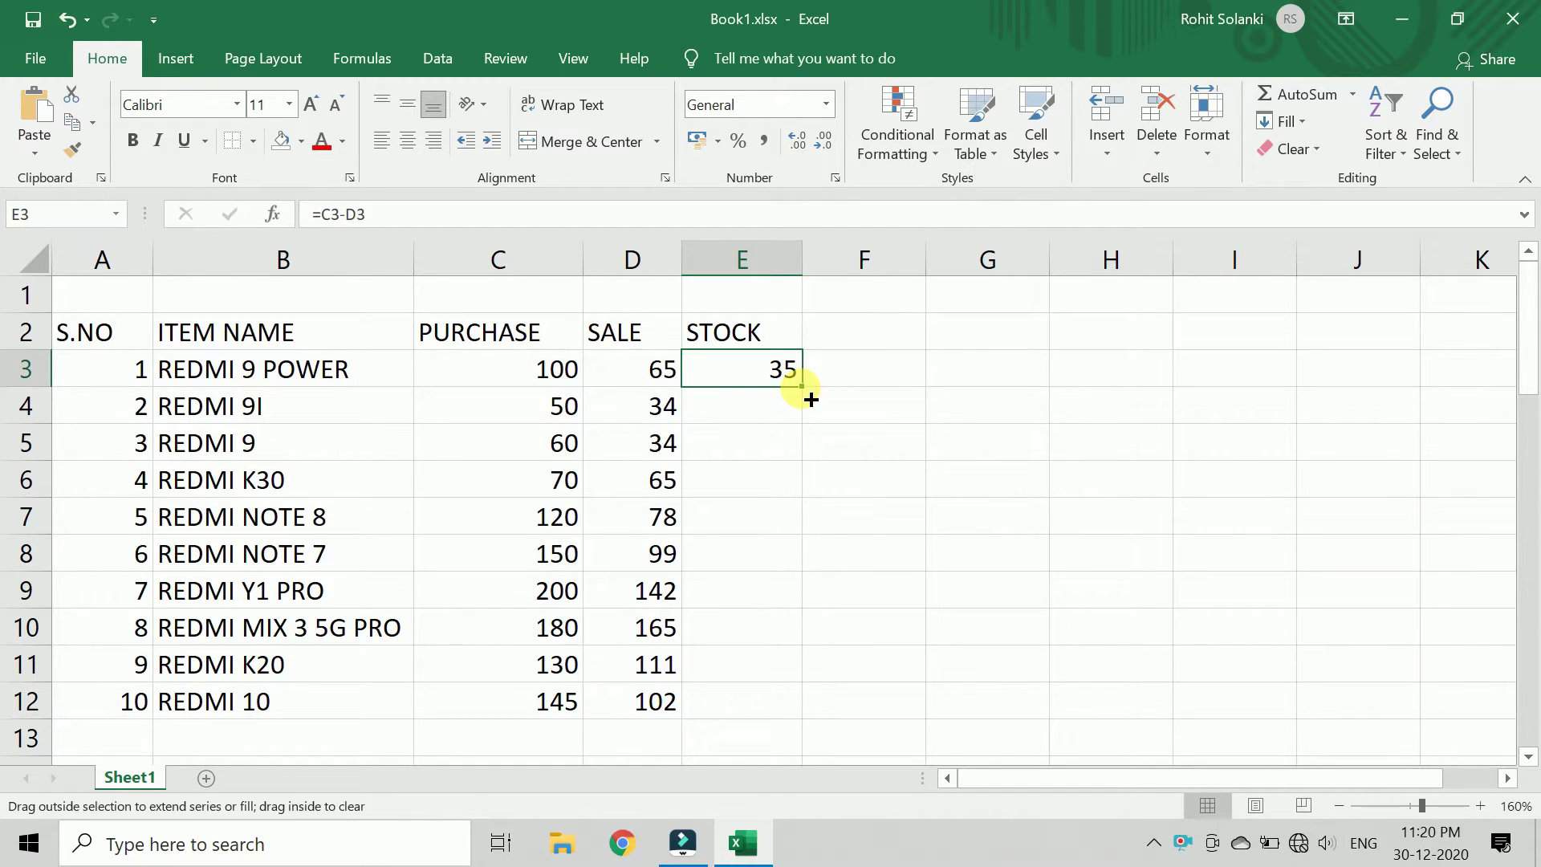
left_click_drag(810, 399, 825, 722)
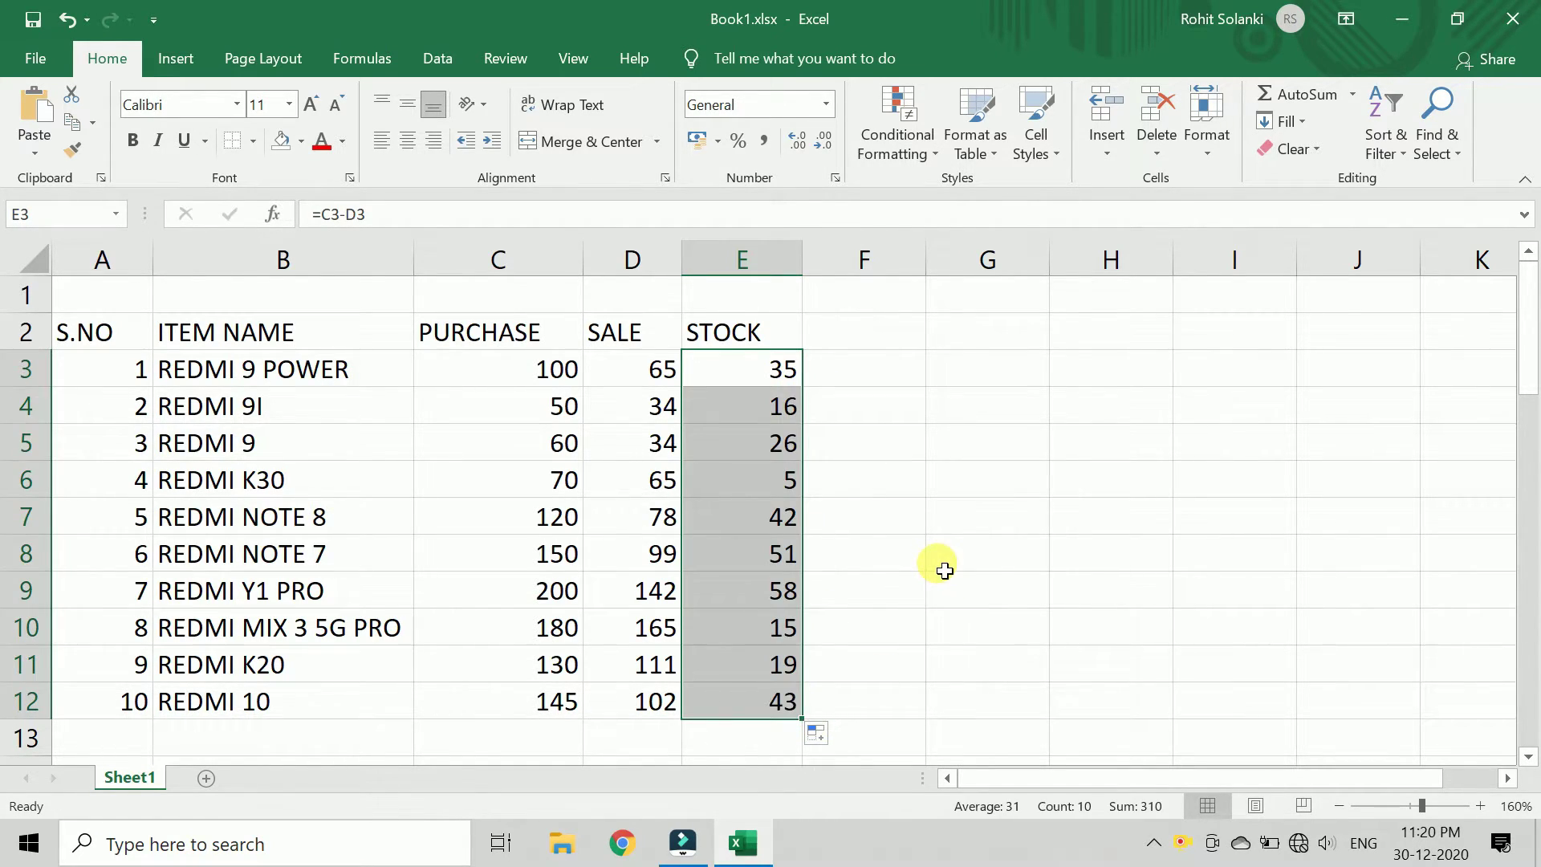
key("ctrl+z")
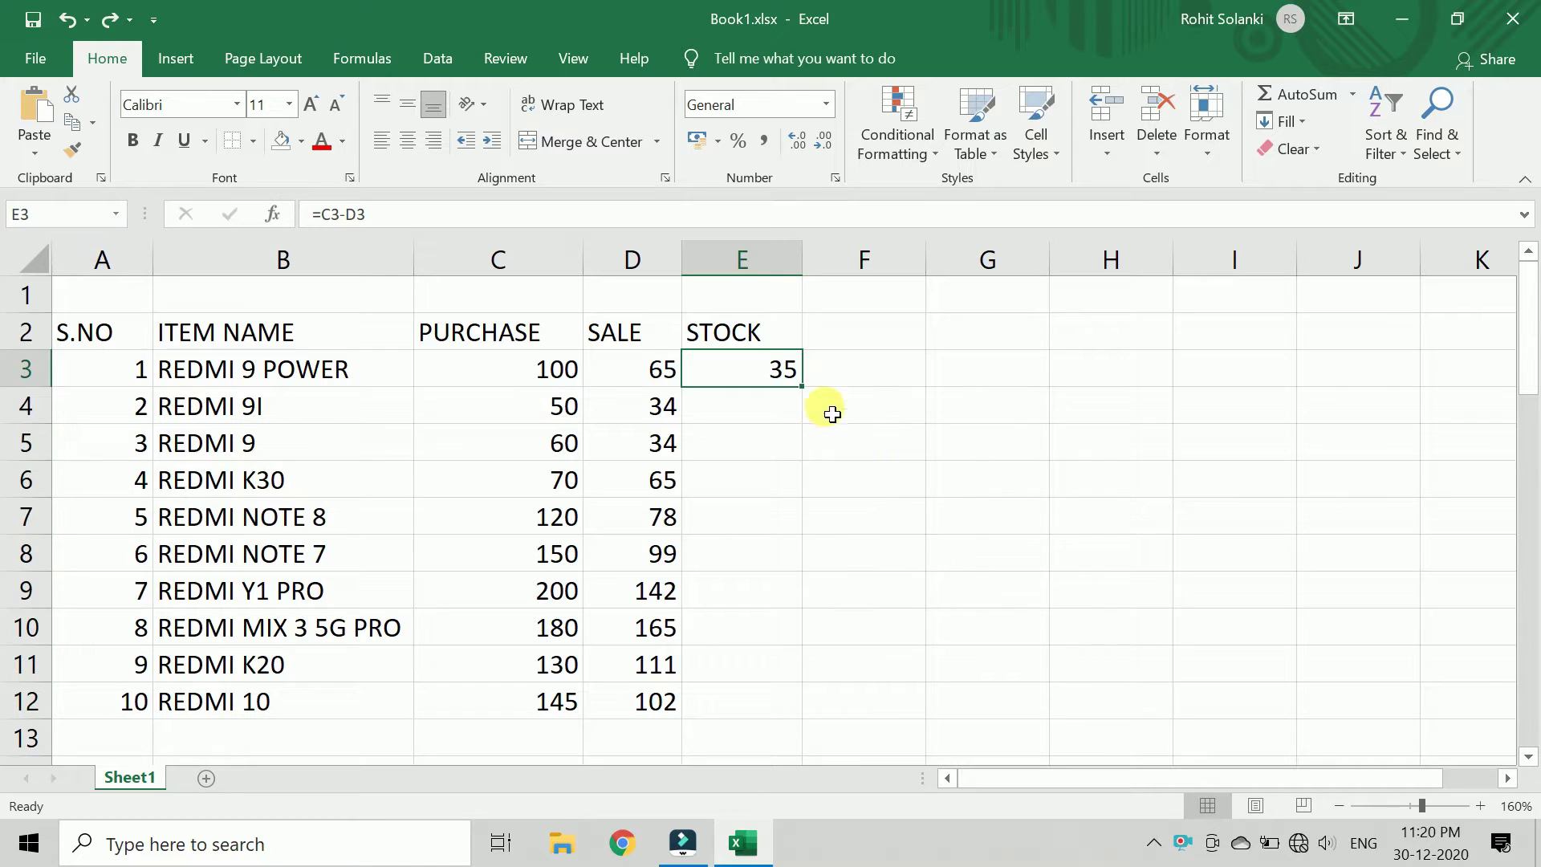
double_click(807, 391)
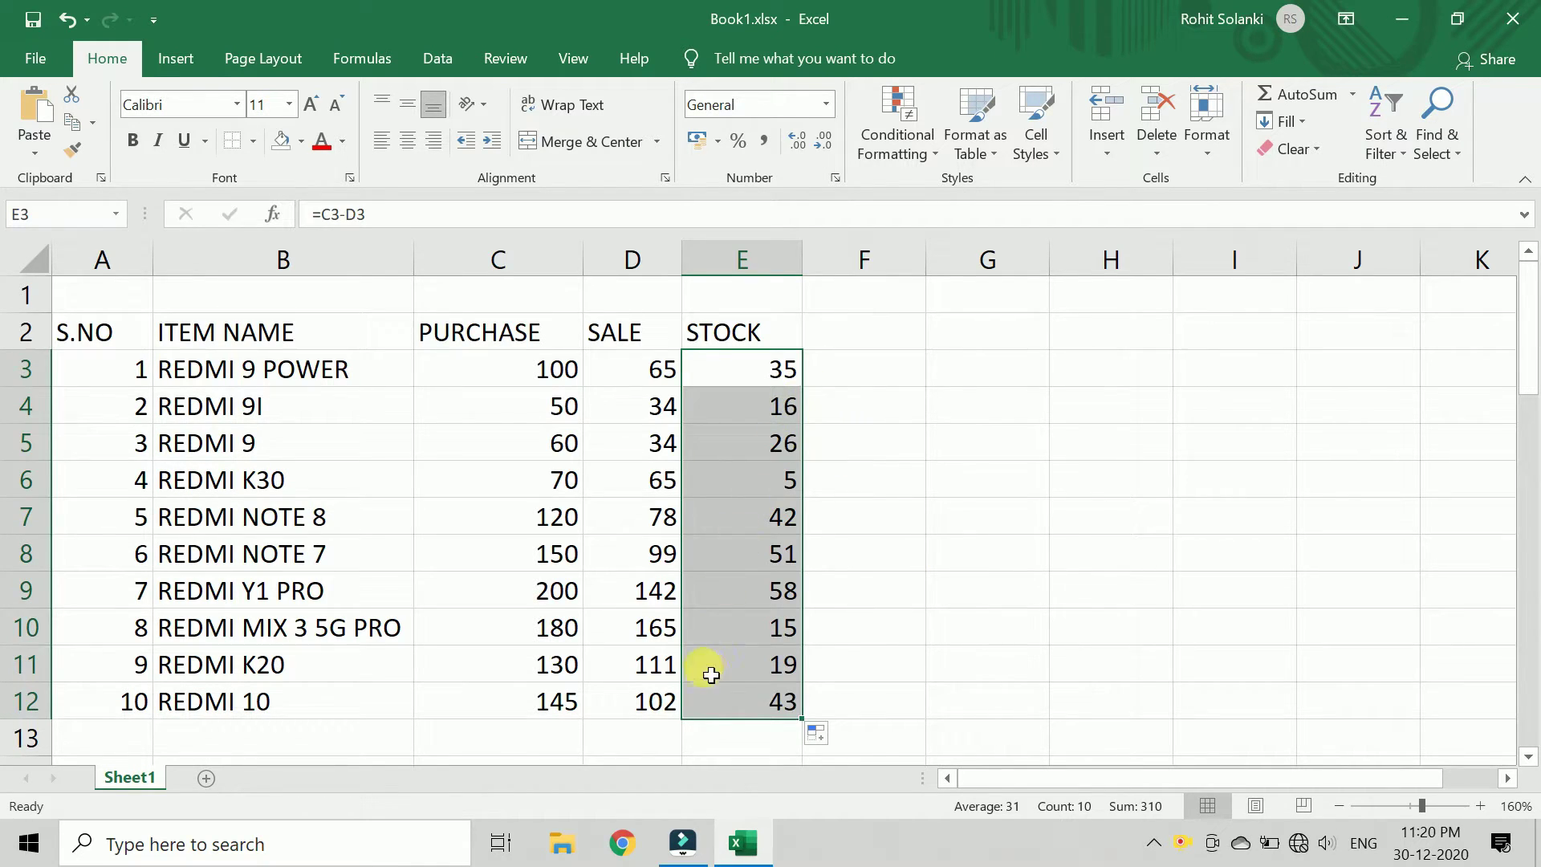
left_click(776, 704)
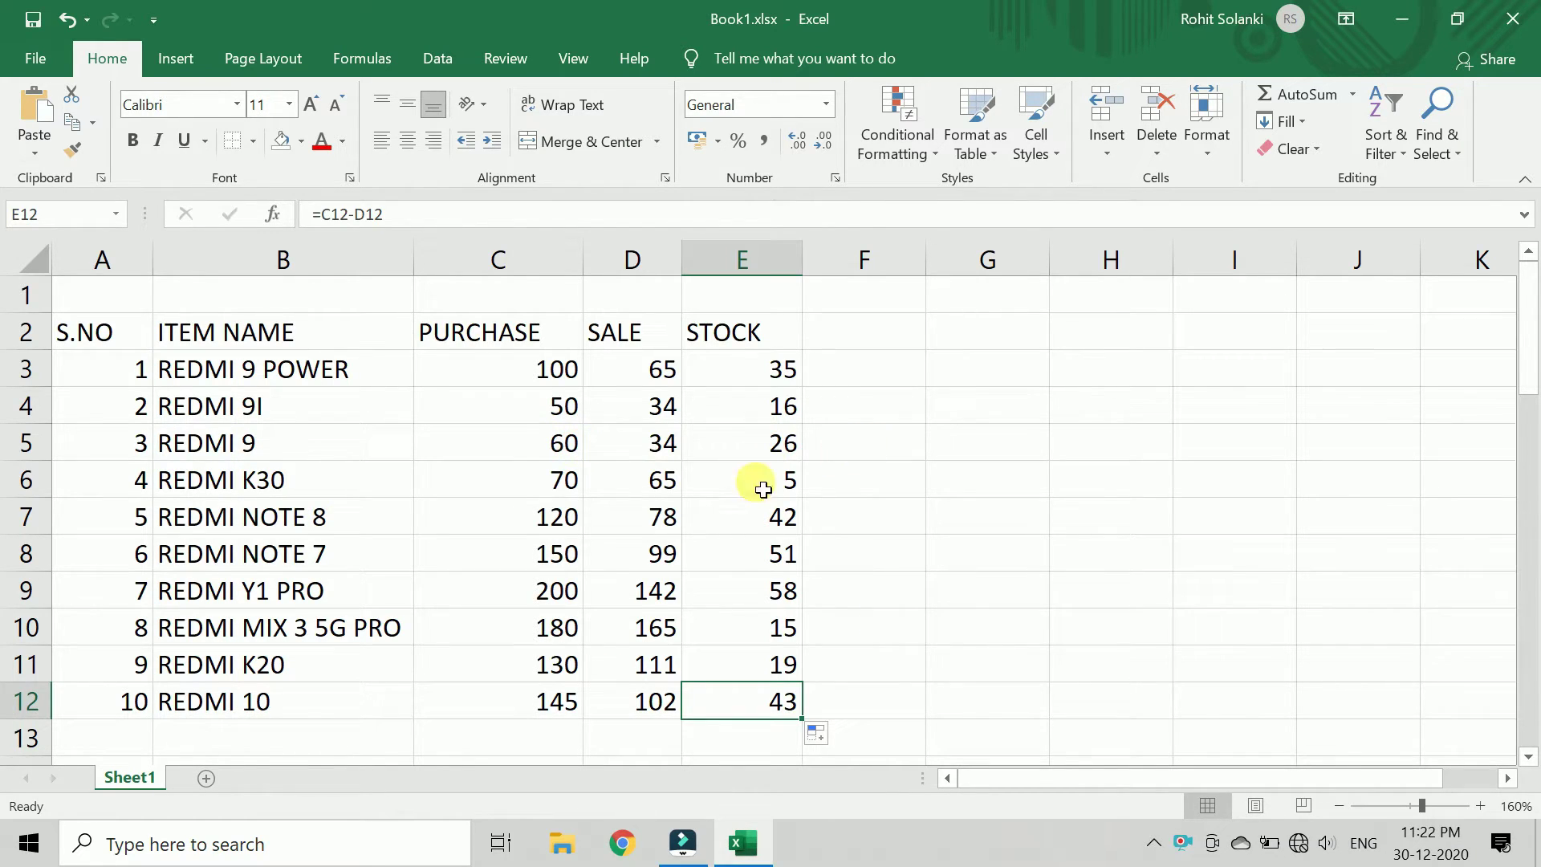
mouse_move(86, 332)
left_mouse_down()
mouse_move(285, 399)
mouse_move(766, 697)
left_mouse_up()
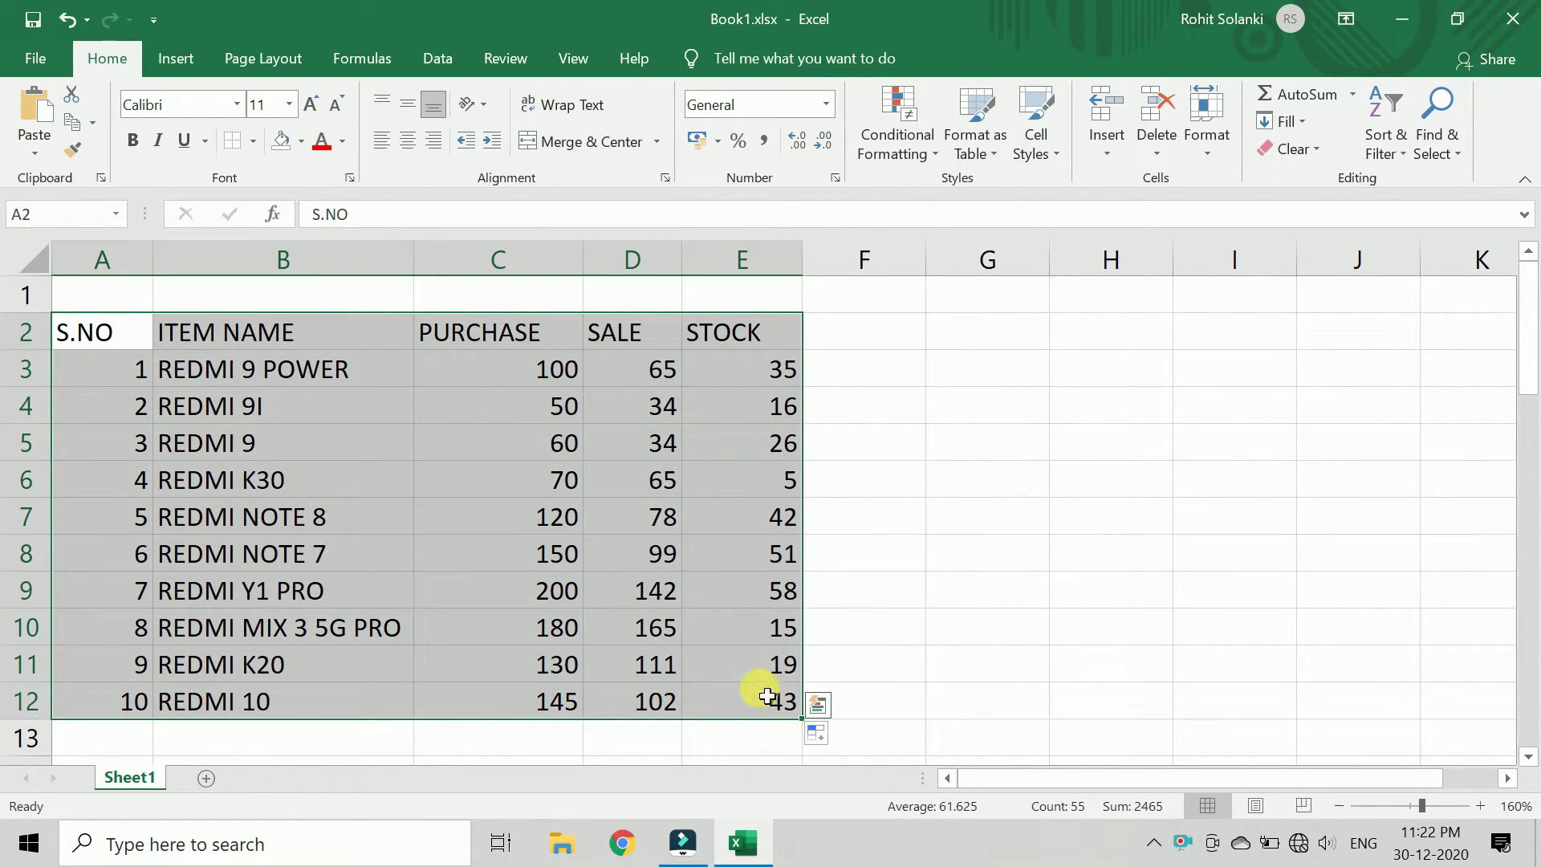
Insert a table over $A$2:$E$12 with 'My table has headers' checked
left_click(180, 53)
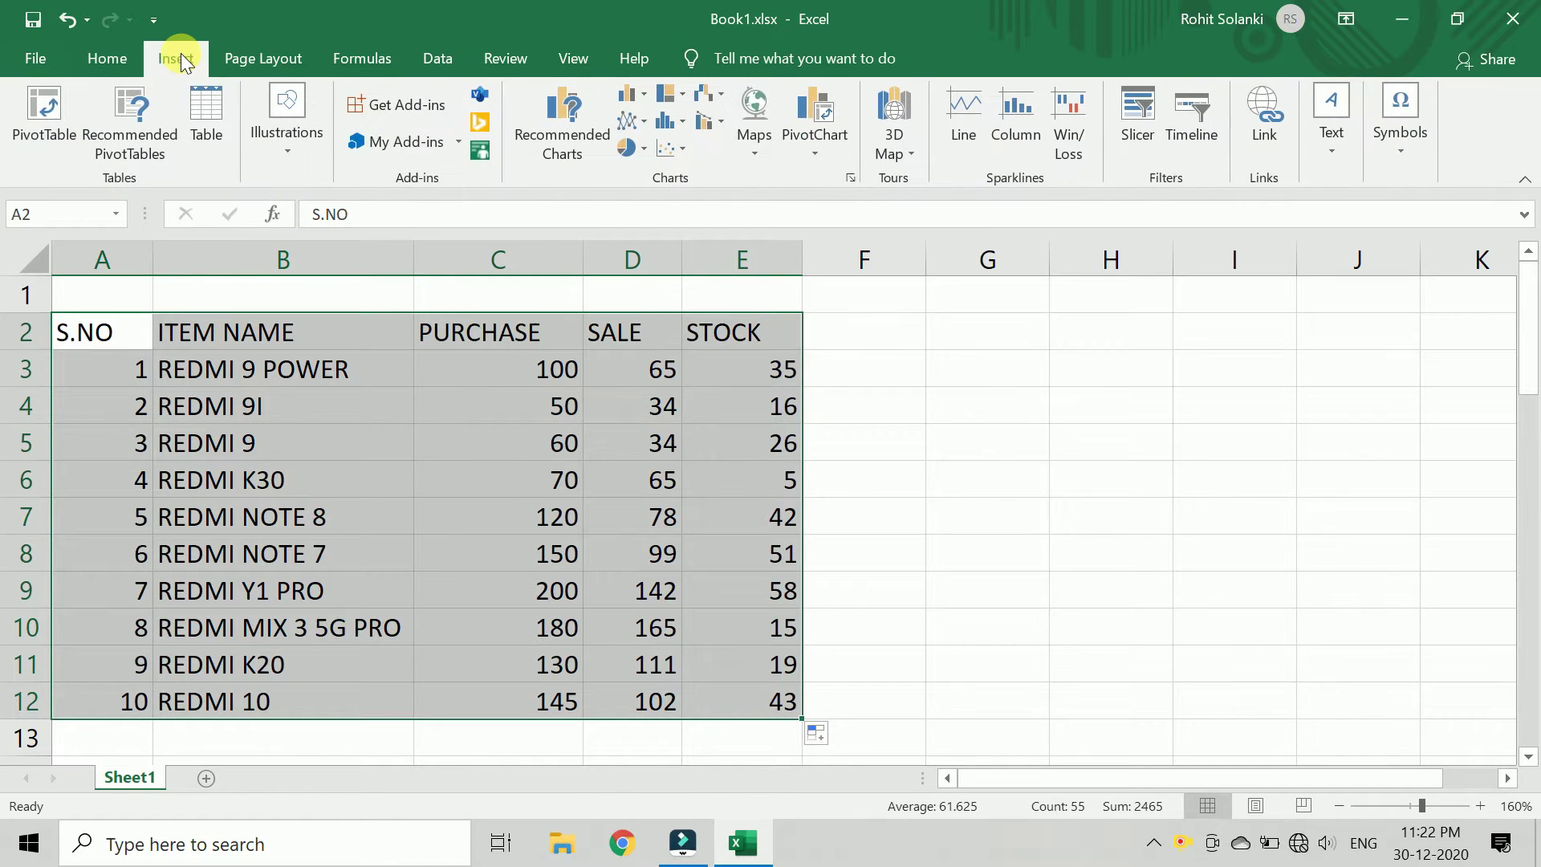
left_click(202, 140)
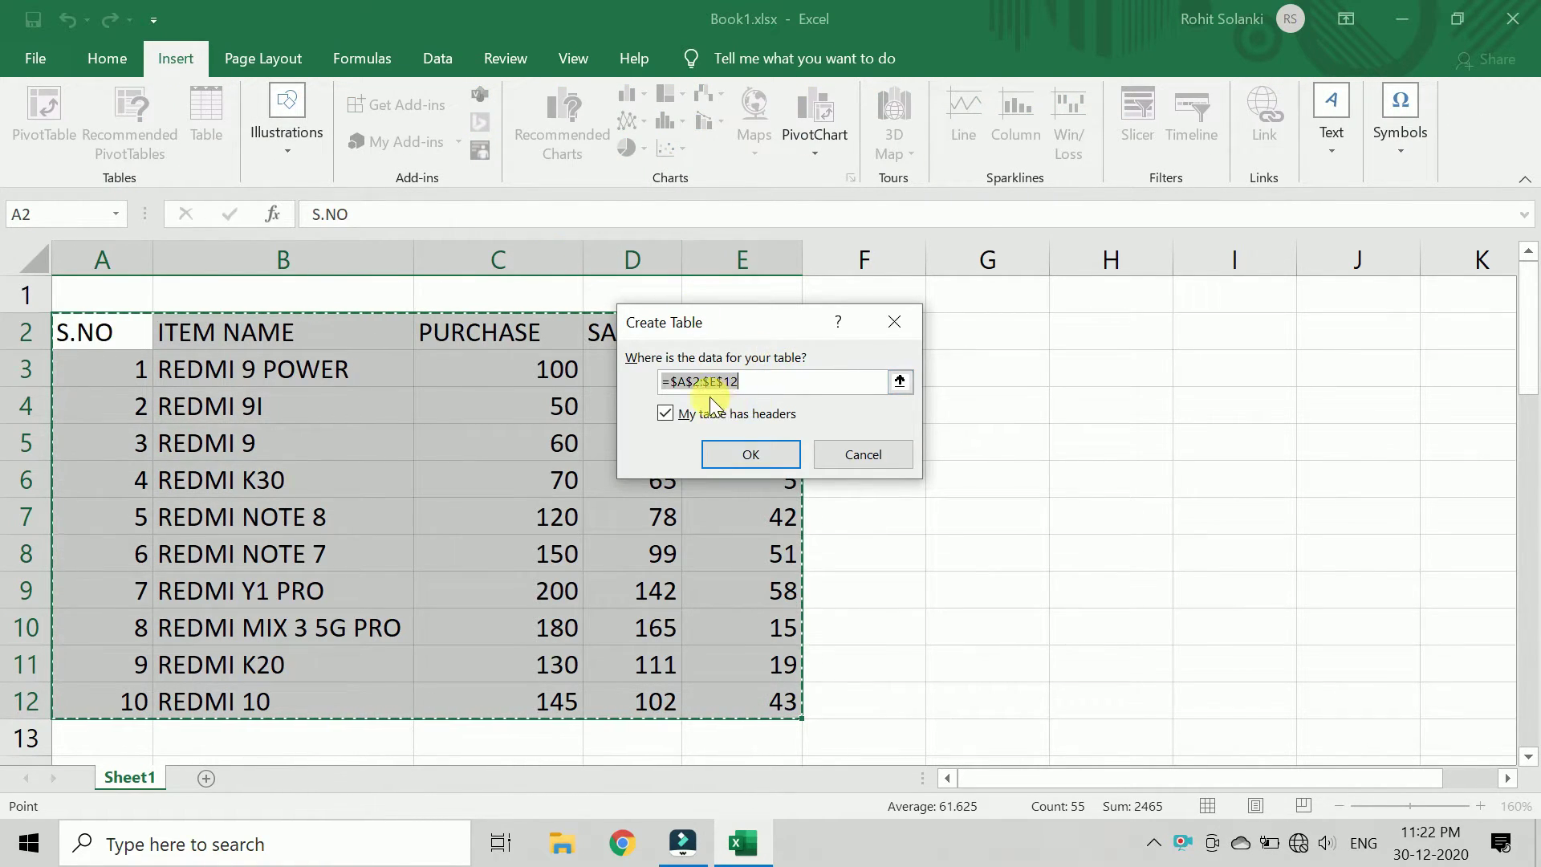
left_click(777, 459)
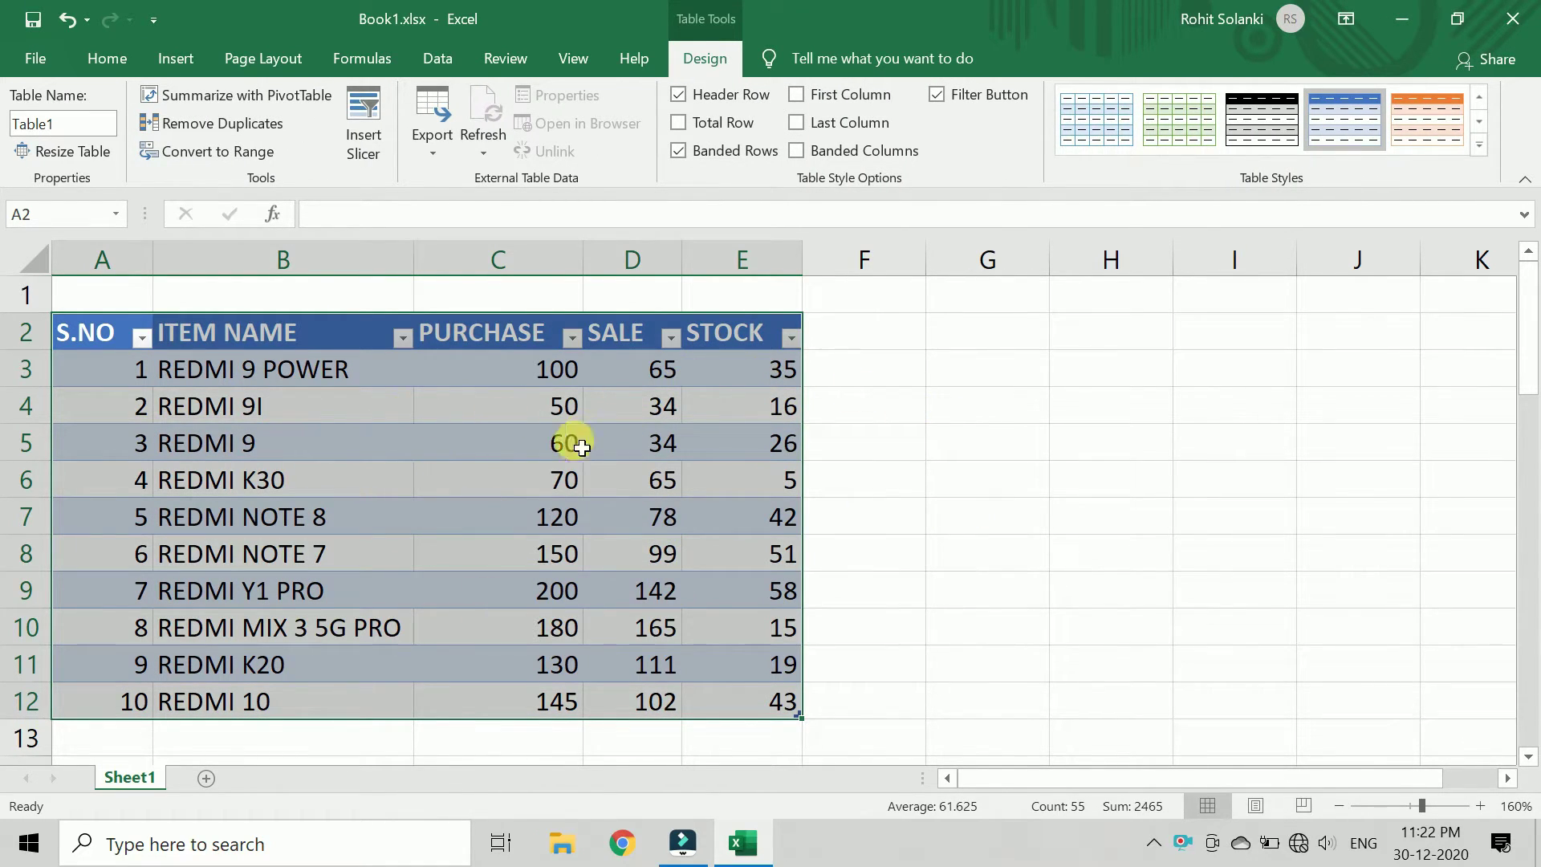
left_click(690, 555)
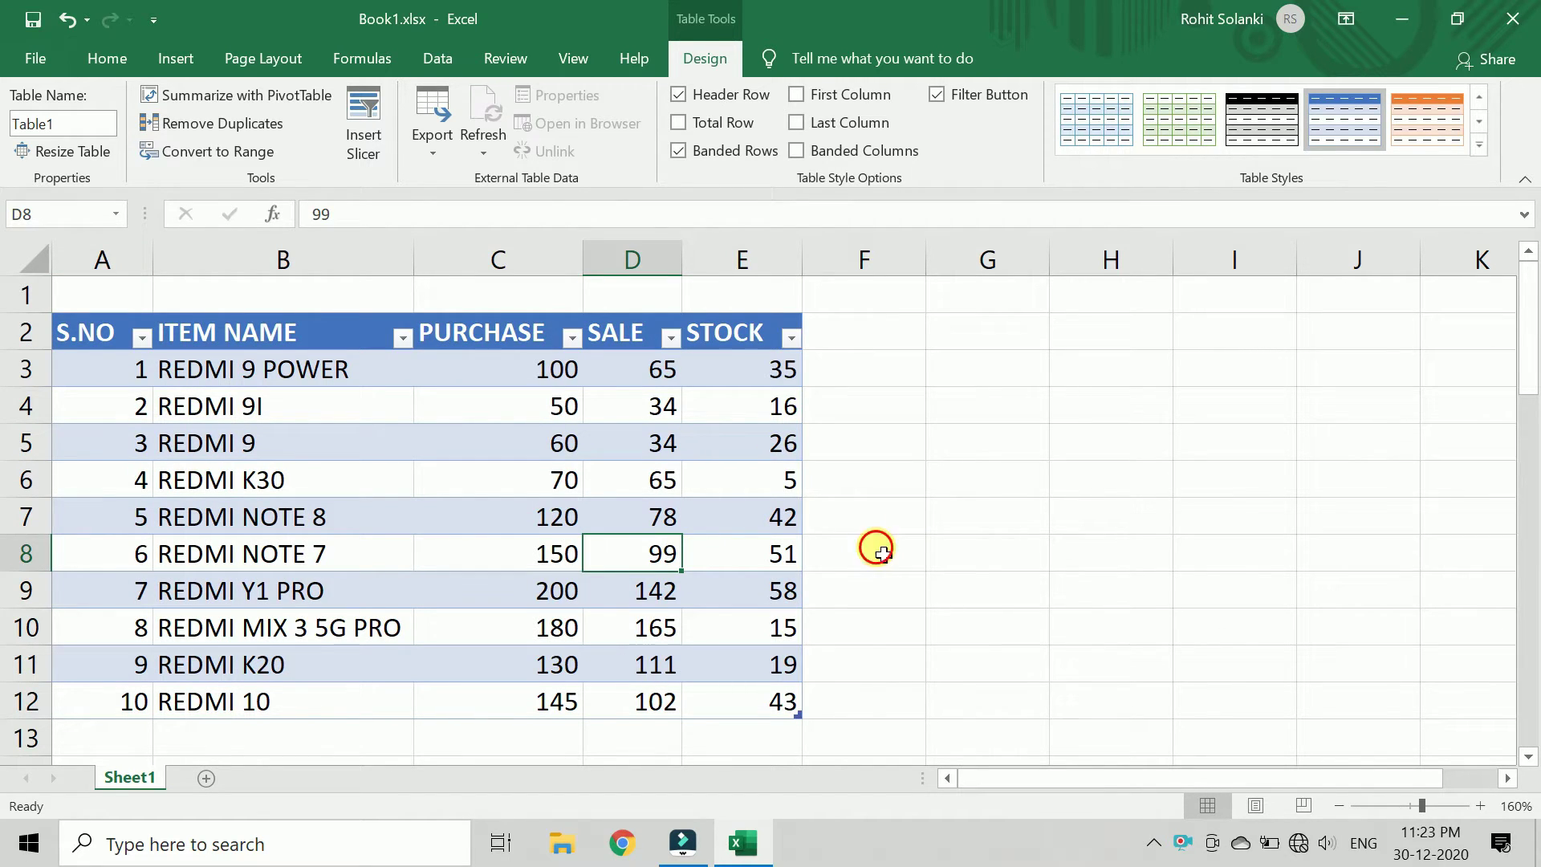
Check the table's header cells S.NO, ITEM NAME, SALE and STOCK
left_click(885, 549)
left_click(97, 342)
left_click(206, 334)
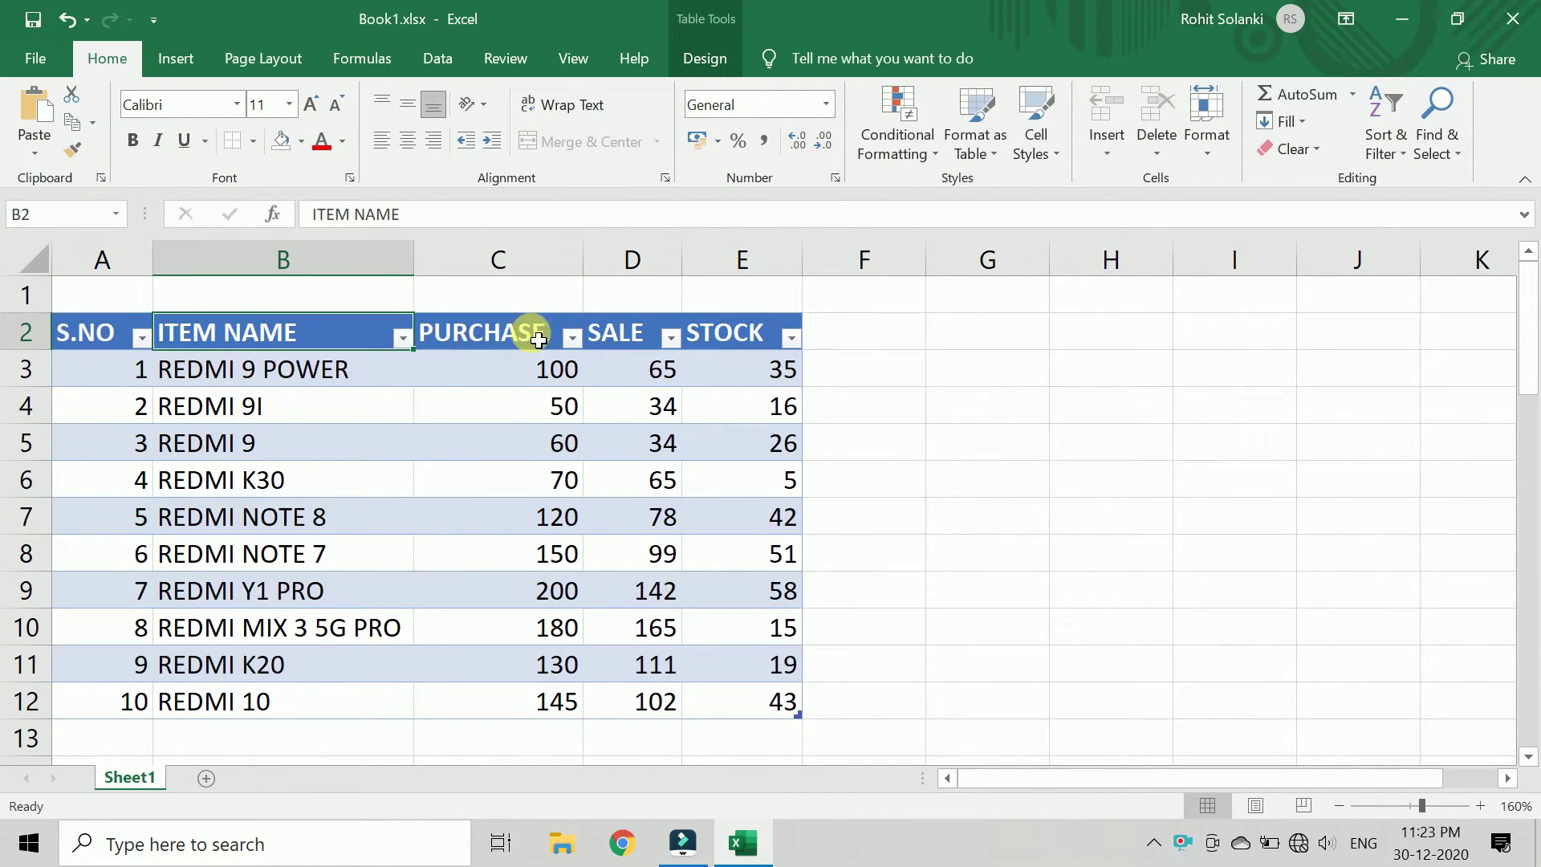
left_click(636, 334)
key("F2")
left_click(741, 346)
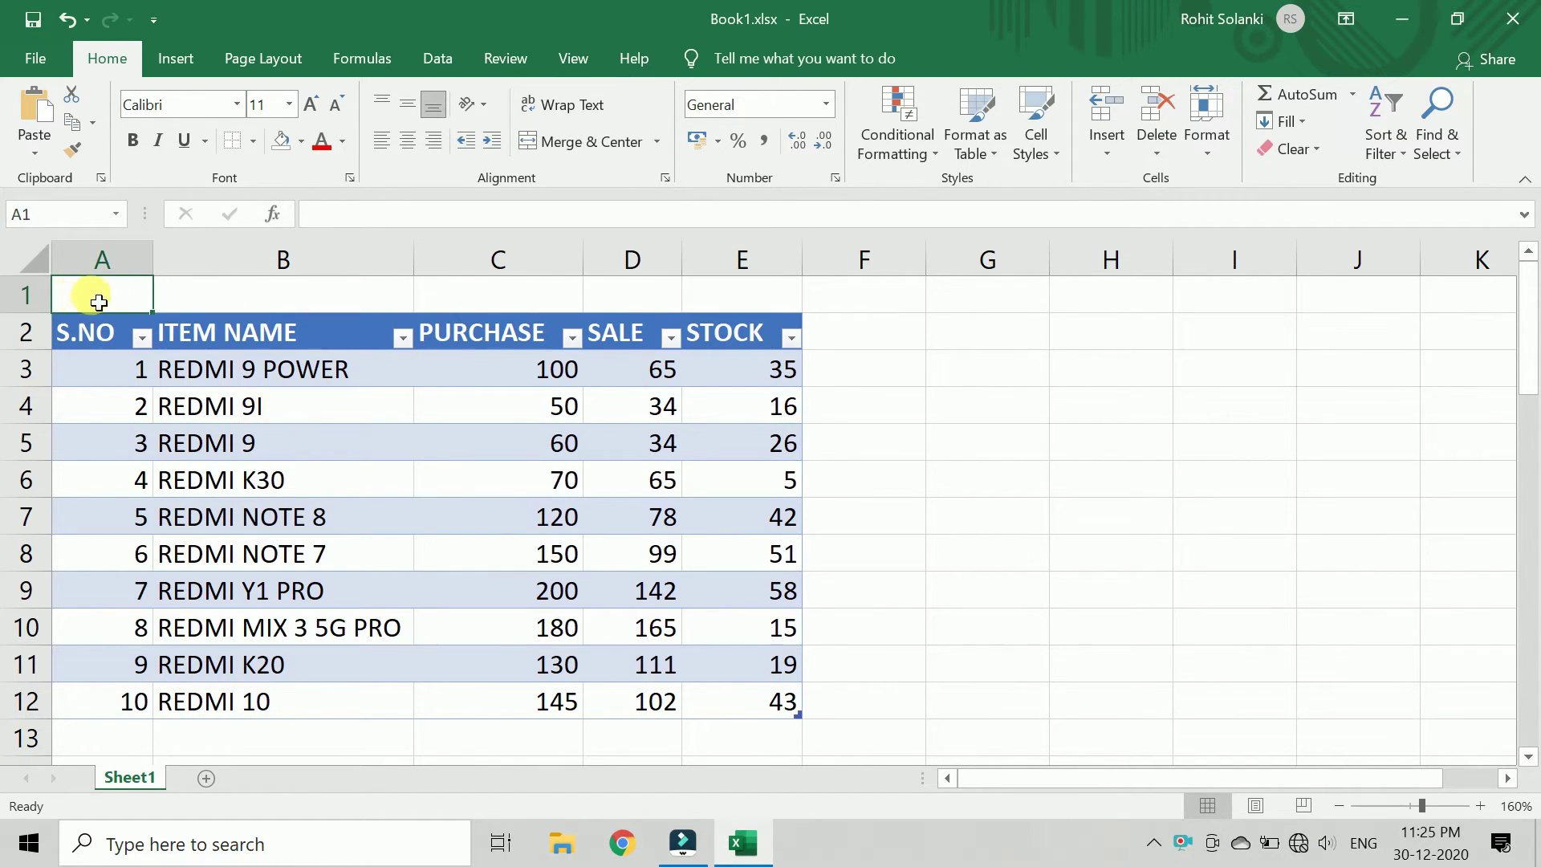
Merge and centre A1:E1 with the title 'PURCHASE / SALE REGISTER', bold at size 14
left_click_drag(80, 301, 737, 299)
left_click(578, 142)
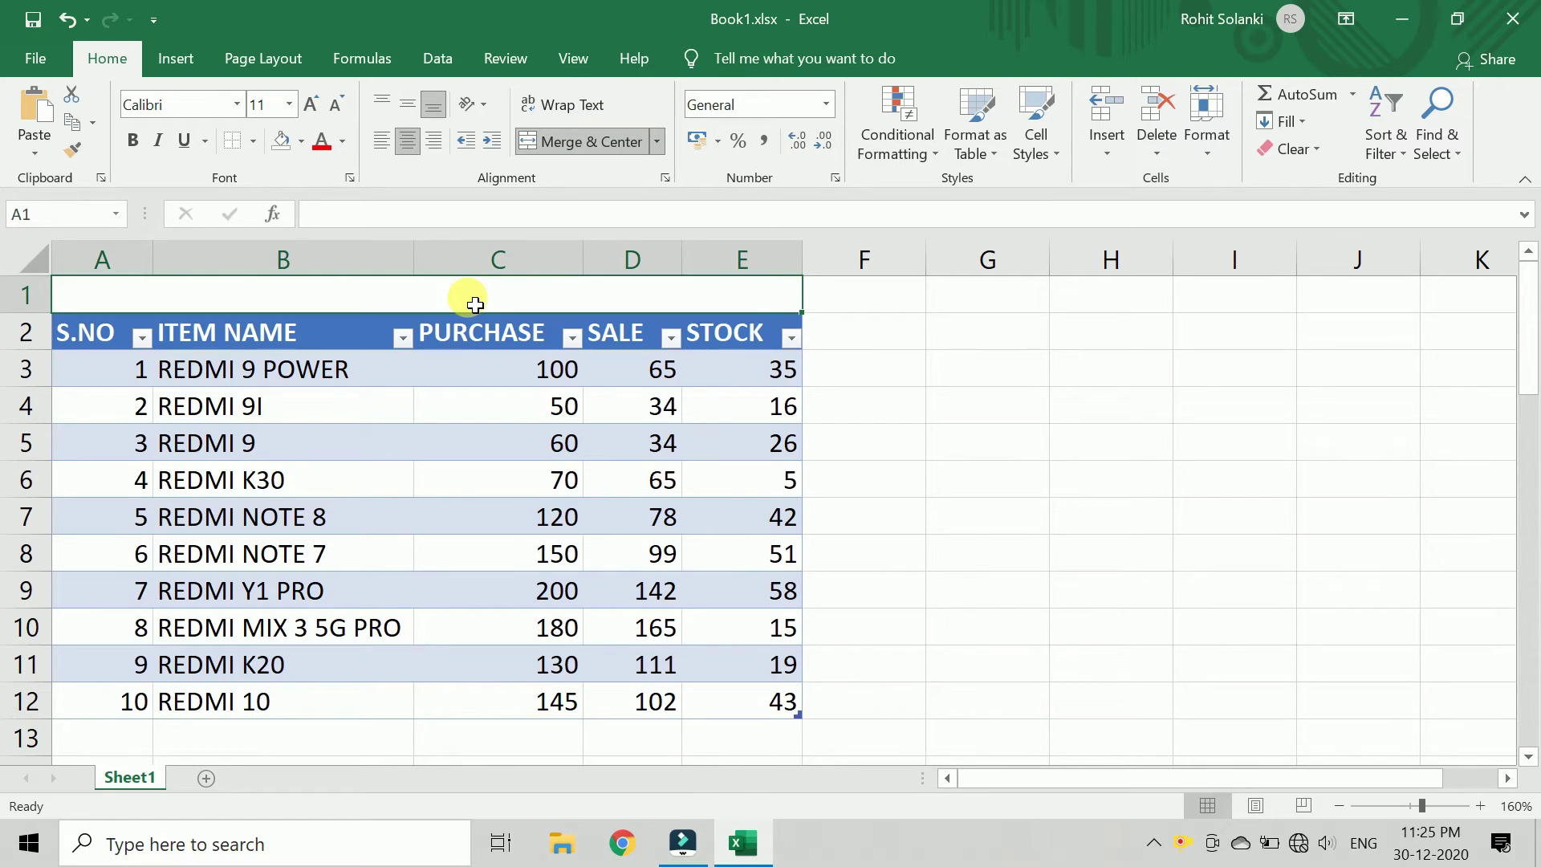
type("PURCHA")
type("SE")
type(" /")
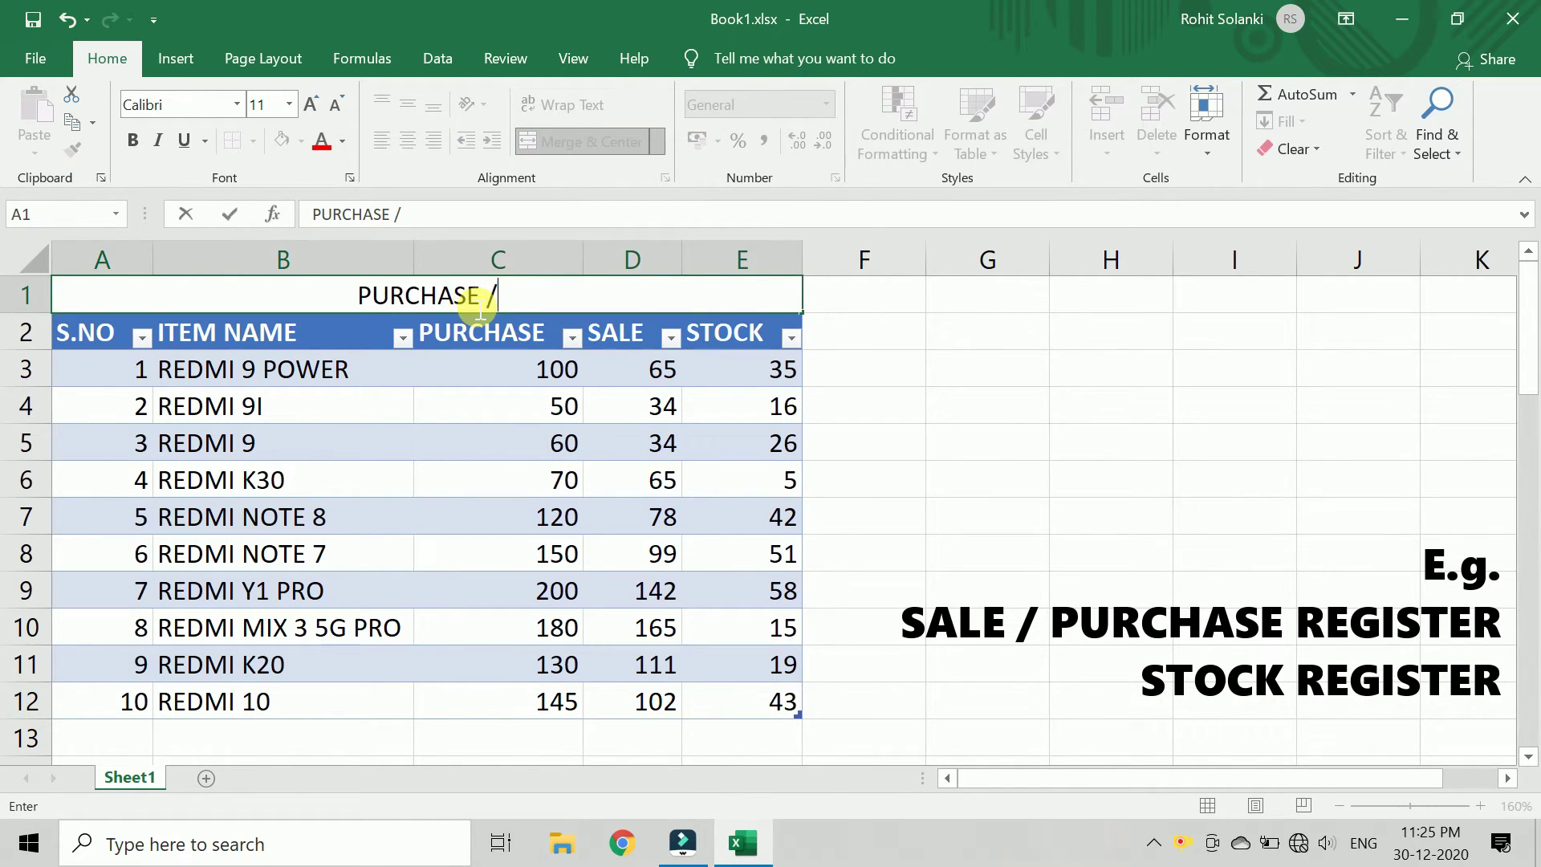
type(" SALE REGIS")
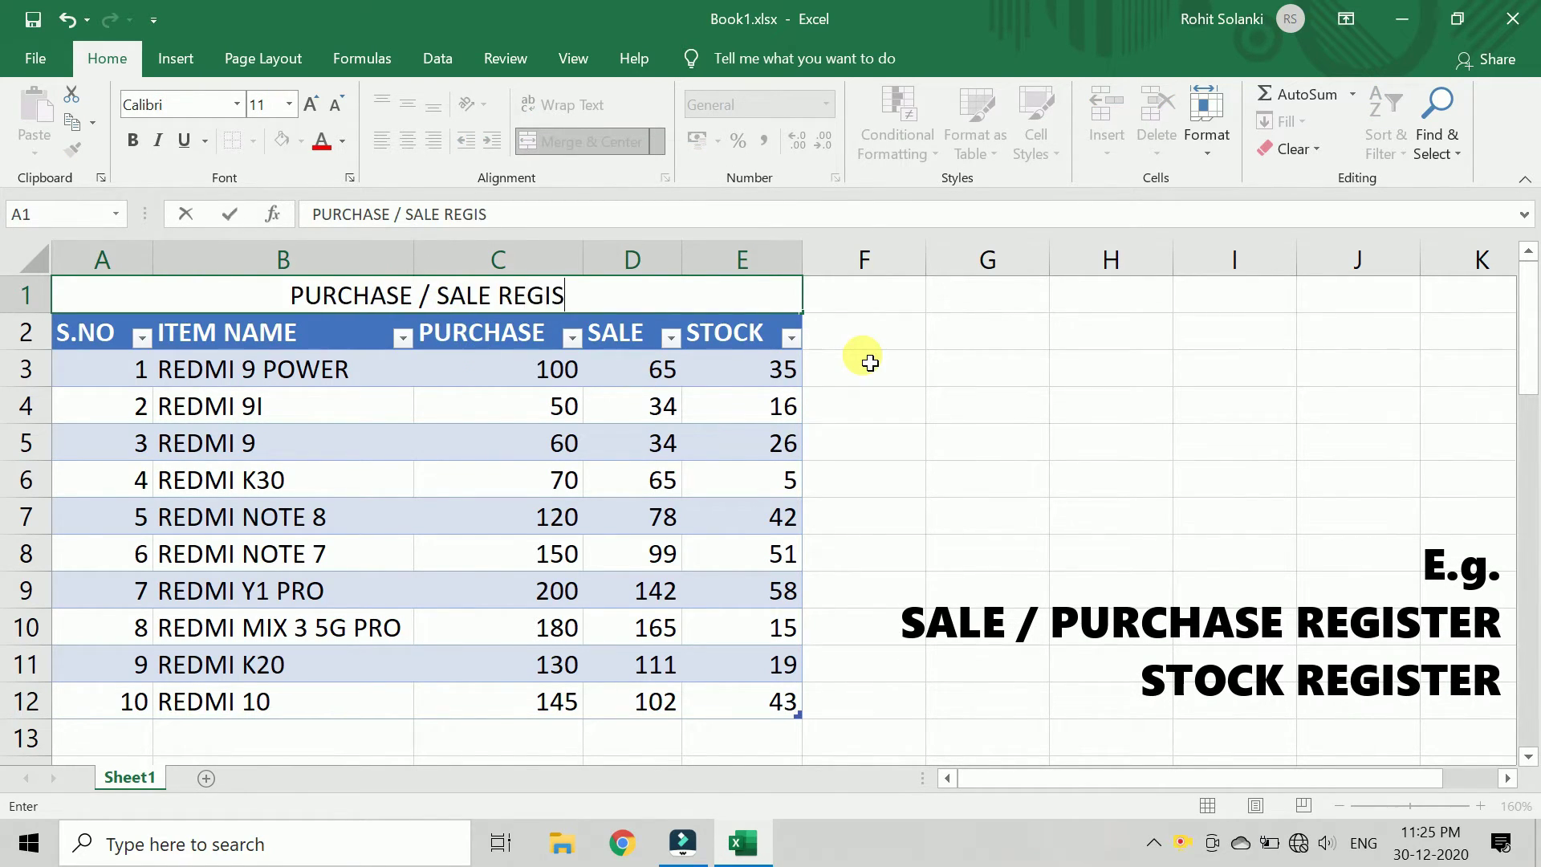
type("TER")
key("Return")
left_click(638, 297)
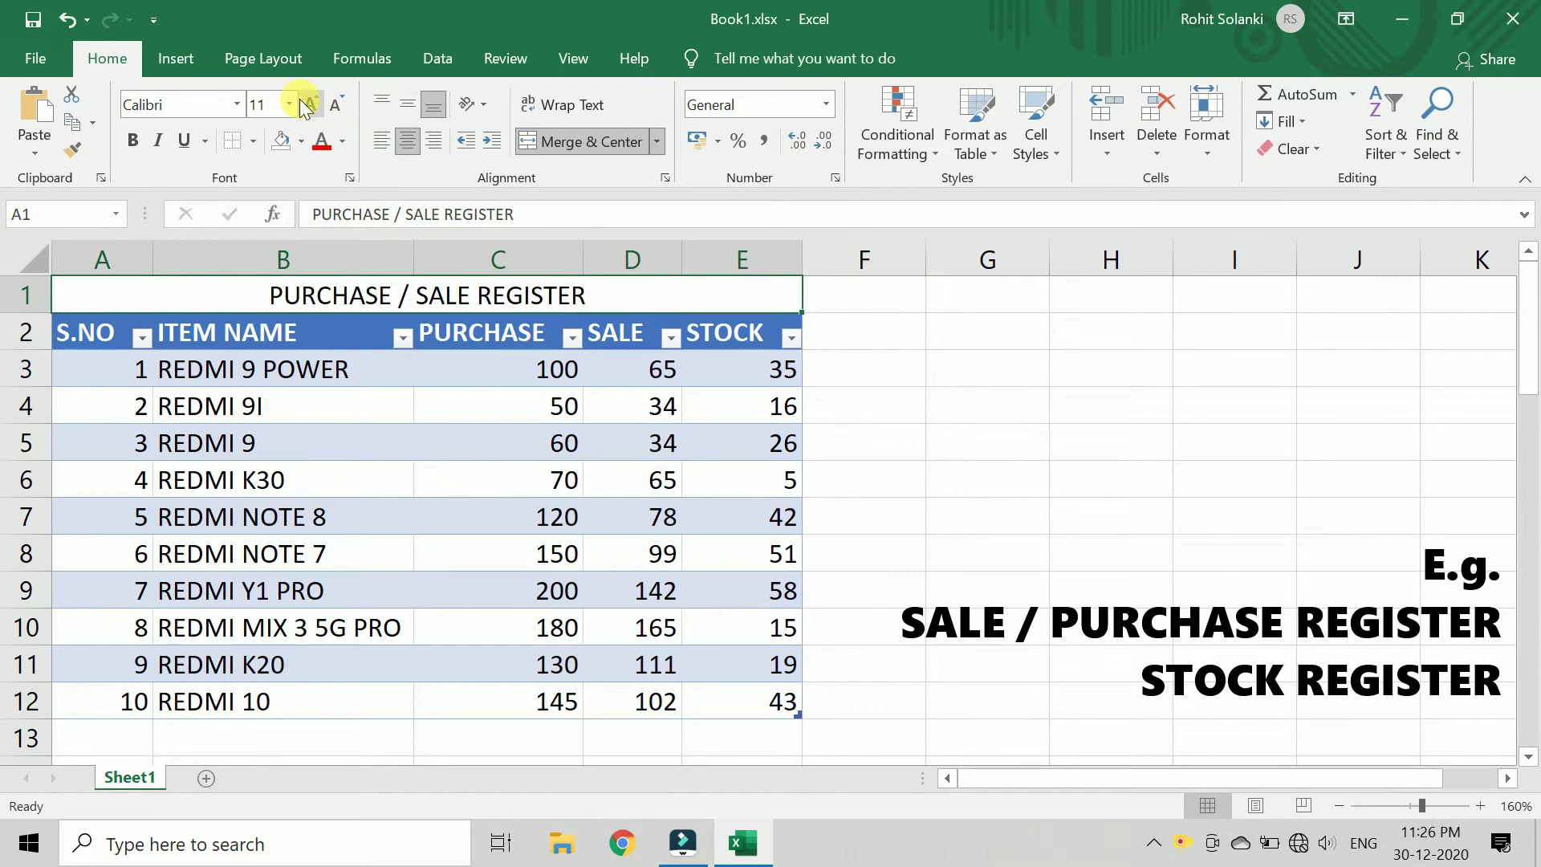
left_click(310, 104)
left_click(313, 104)
left_click(133, 141)
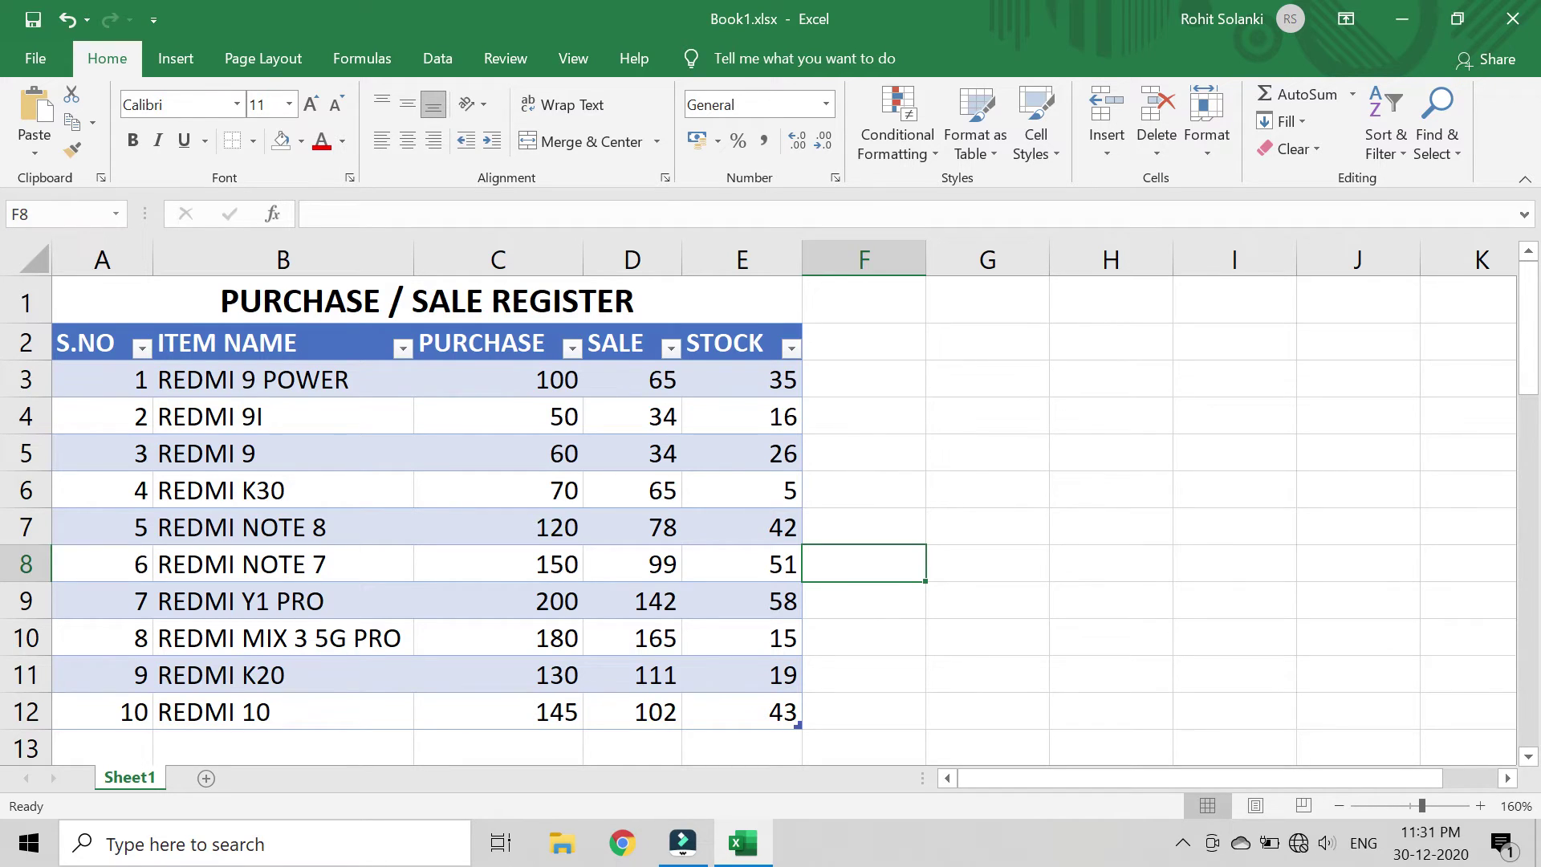
Filter the ITEM NAME column by searching 'REDMI 10' so only row 12 shows
left_click(402, 350)
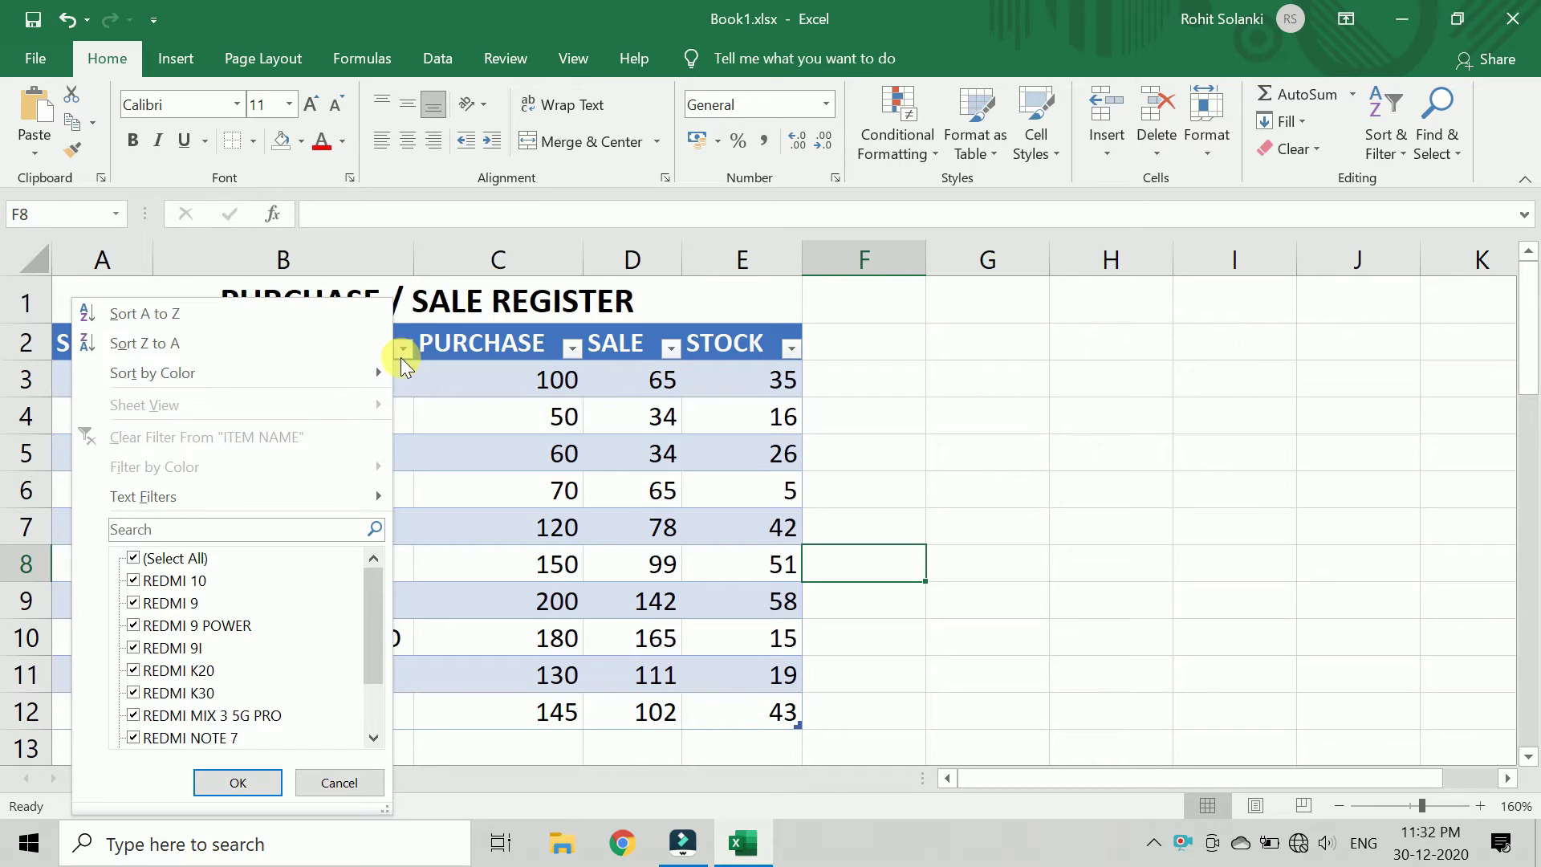
left_click(206, 532)
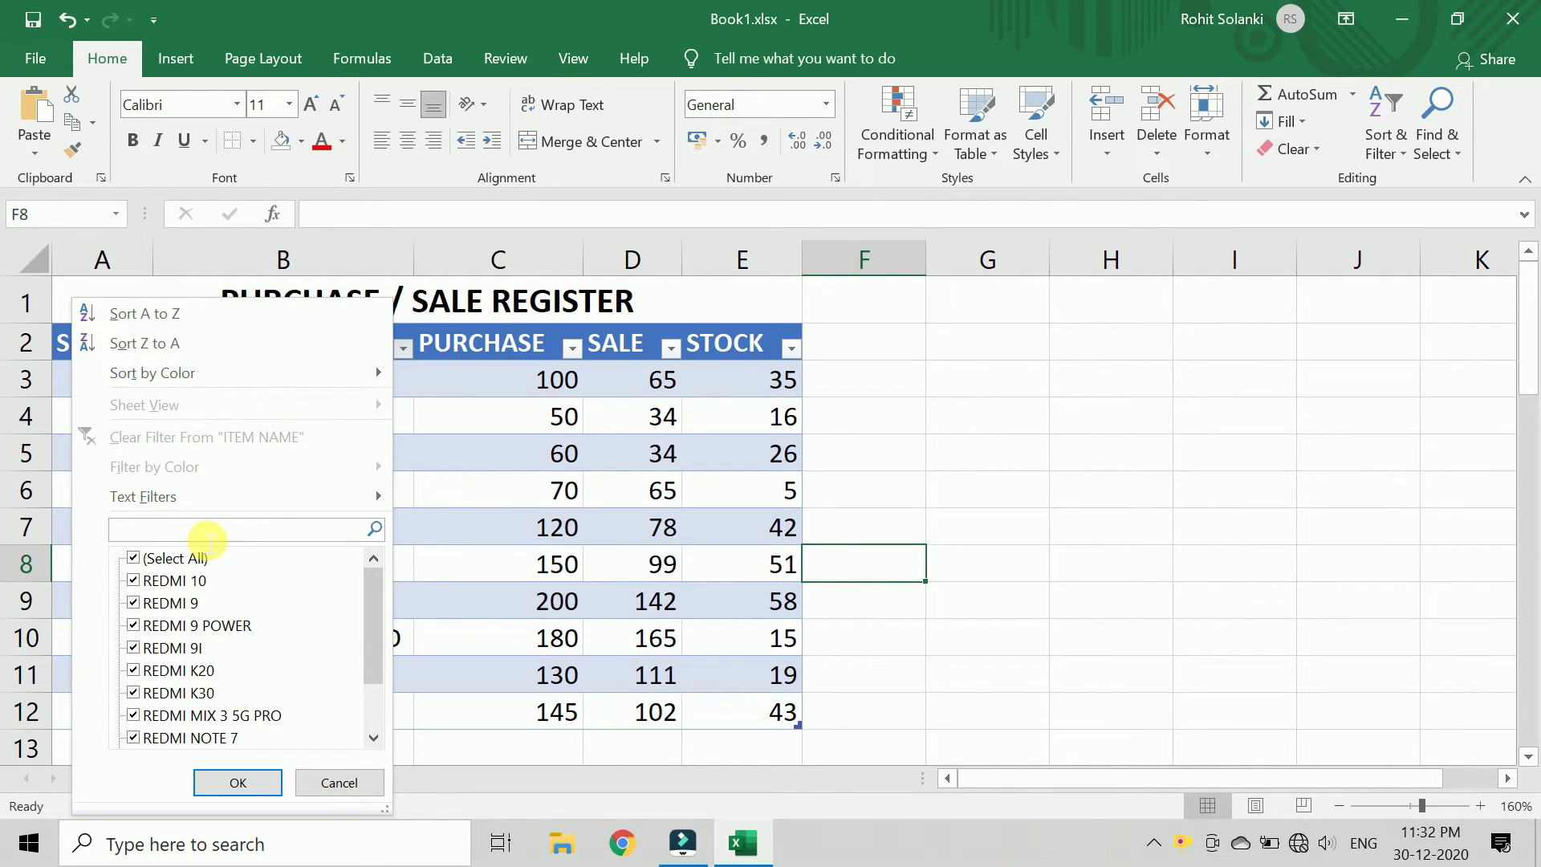
type("RE")
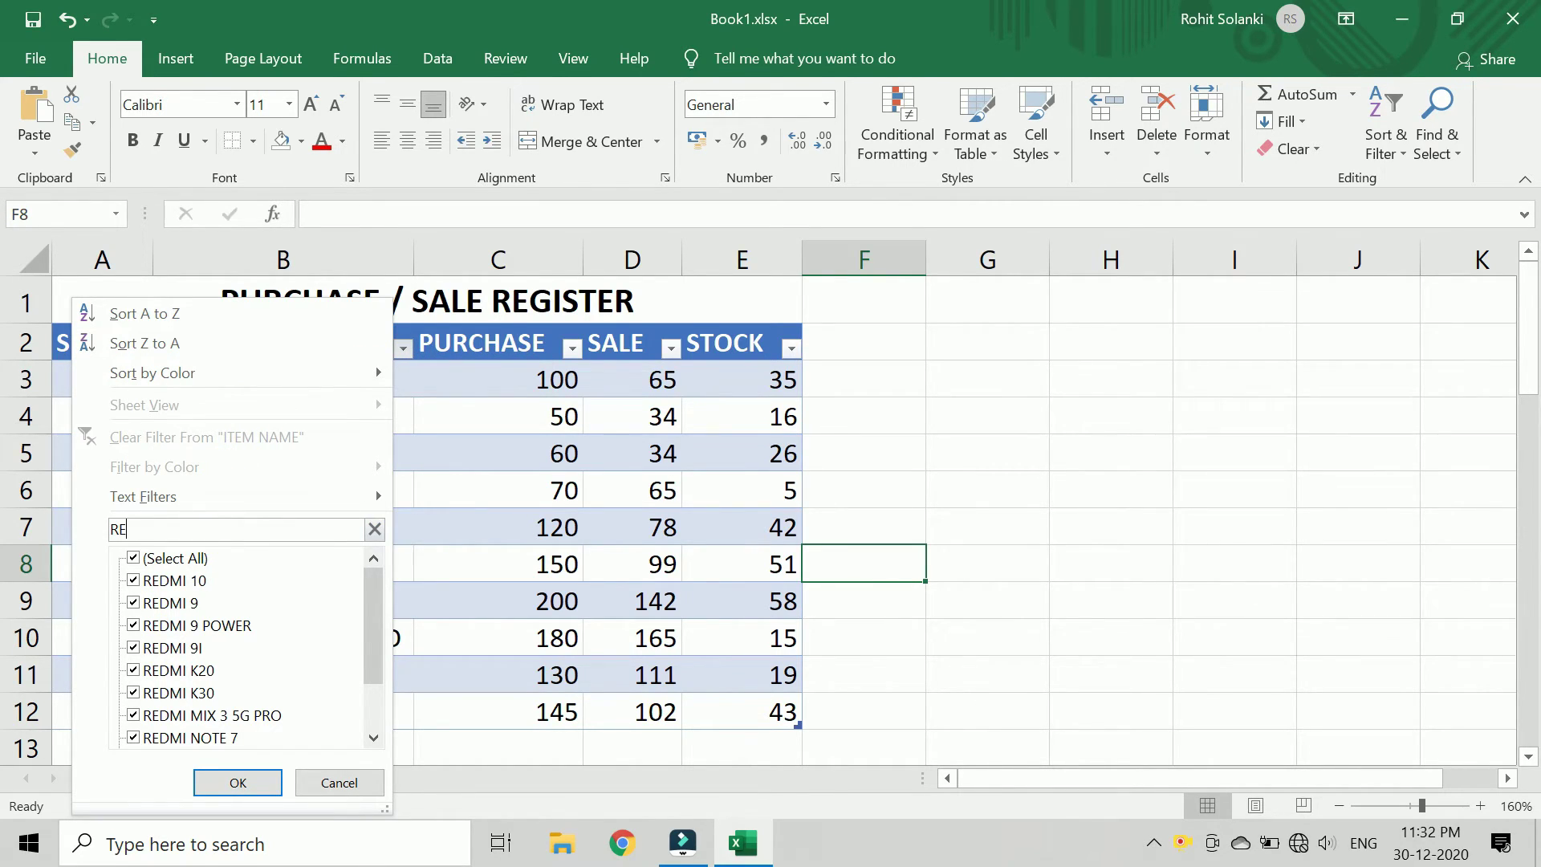
type("DMI")
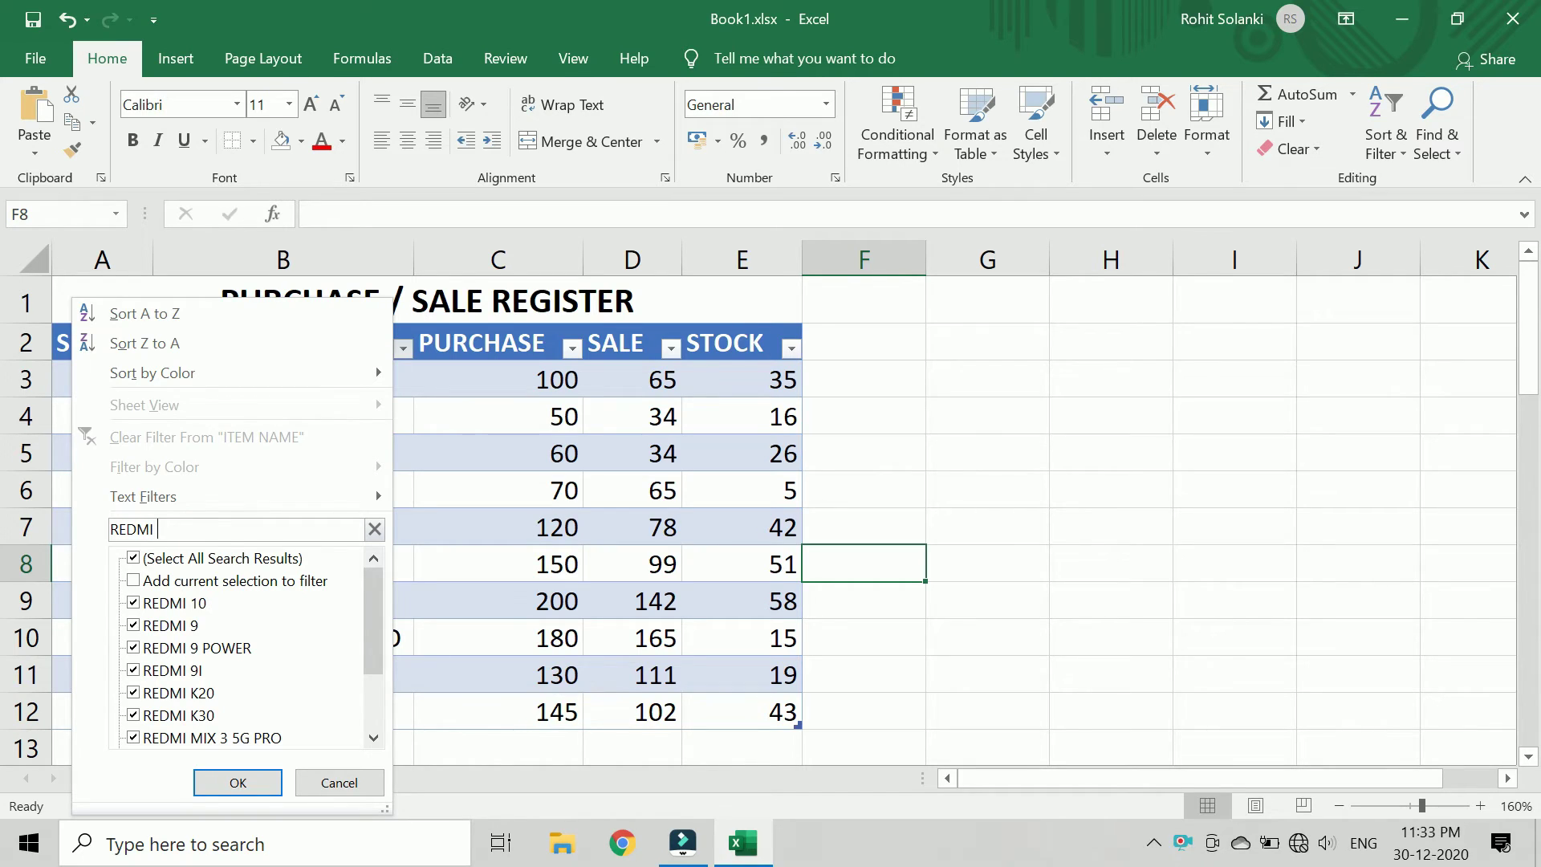
type(" 10")
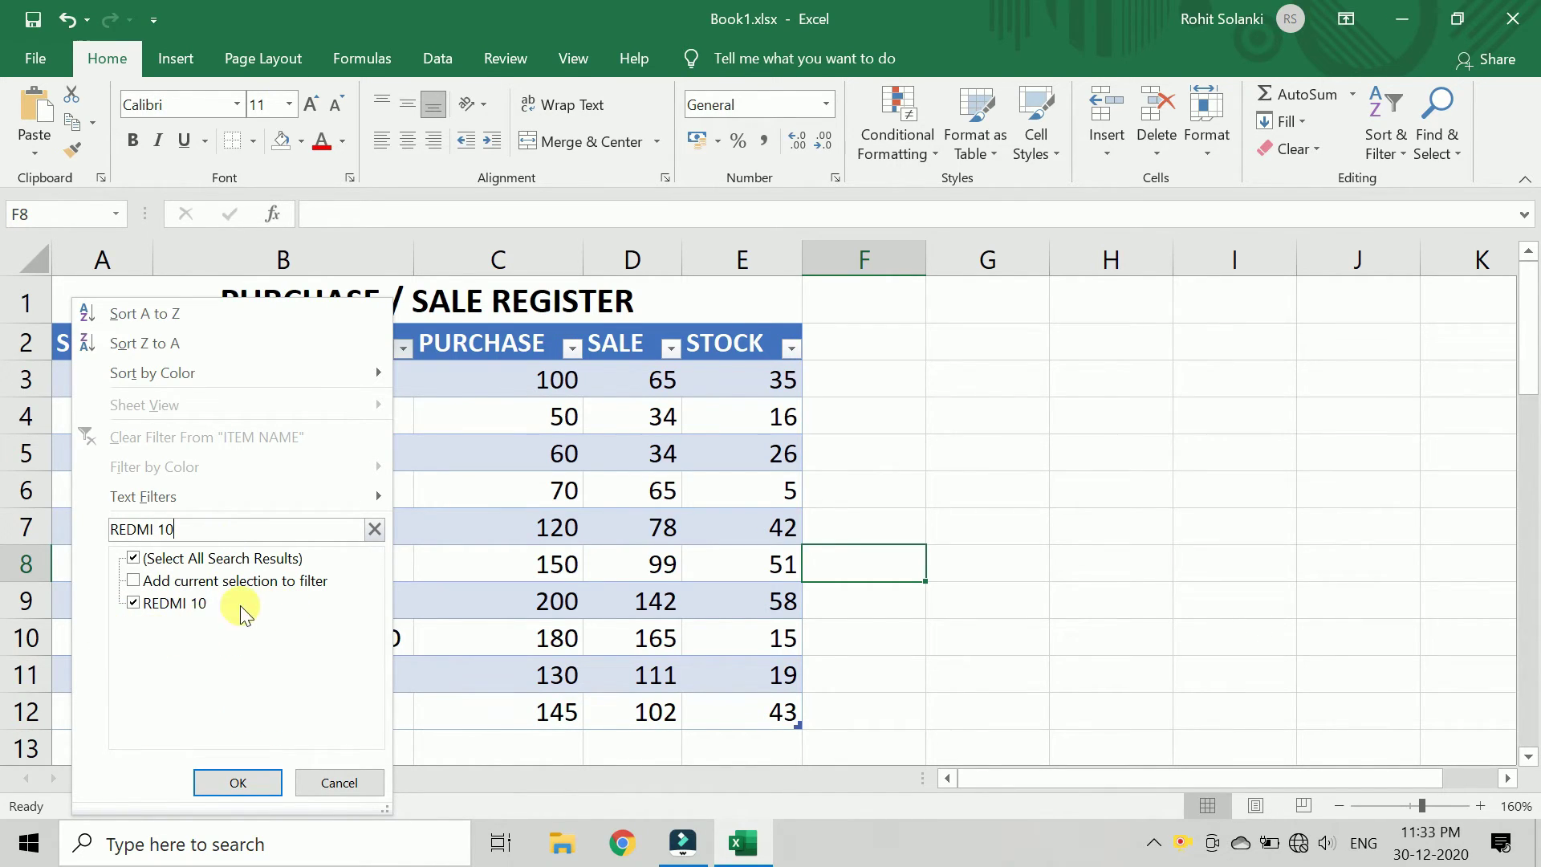
left_click(253, 782)
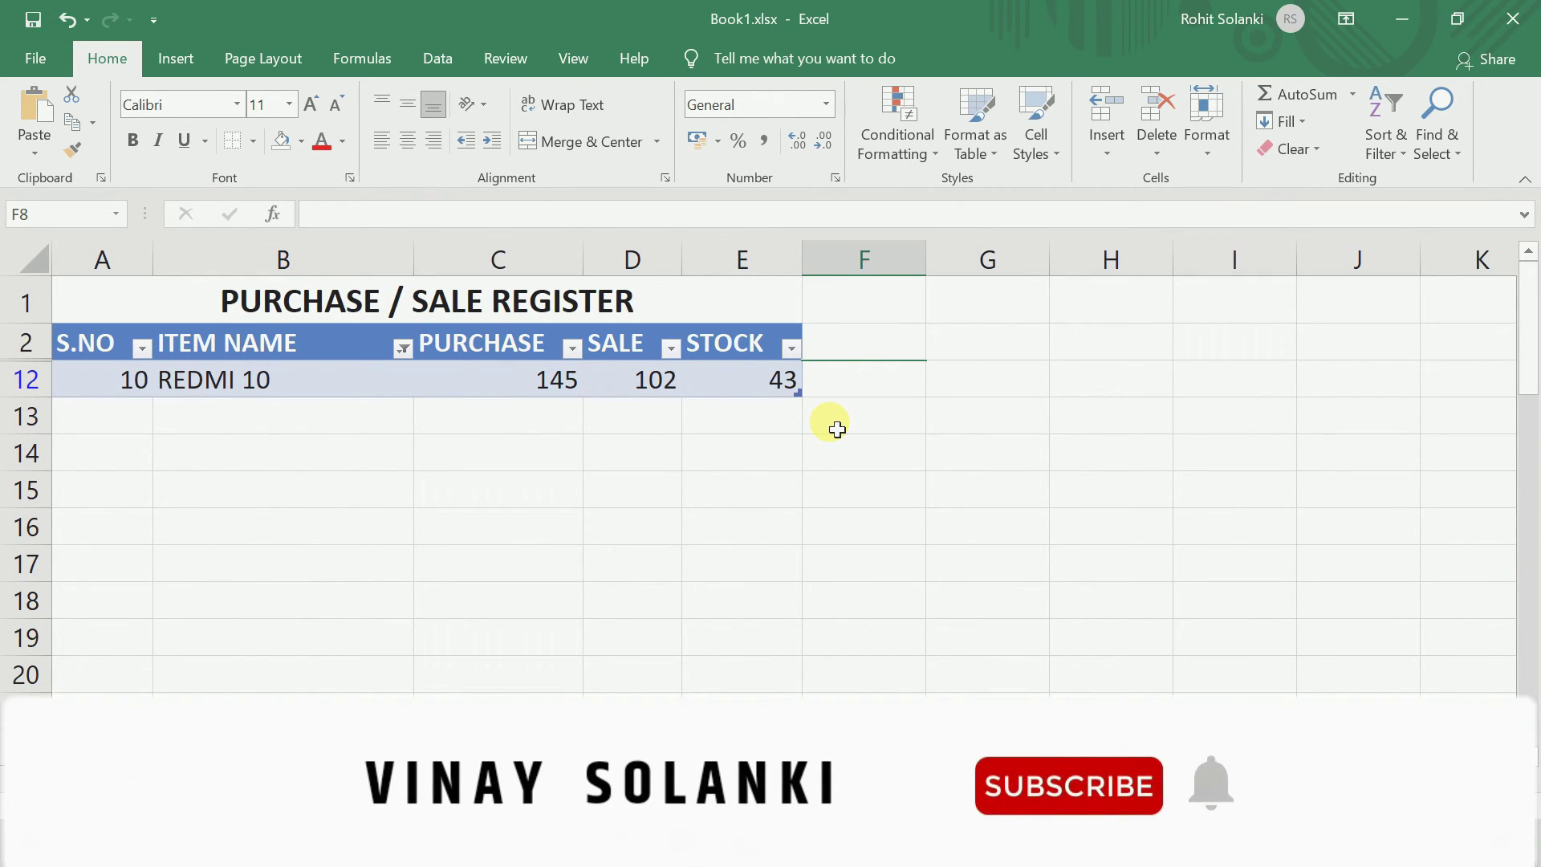
left_click(570, 427)
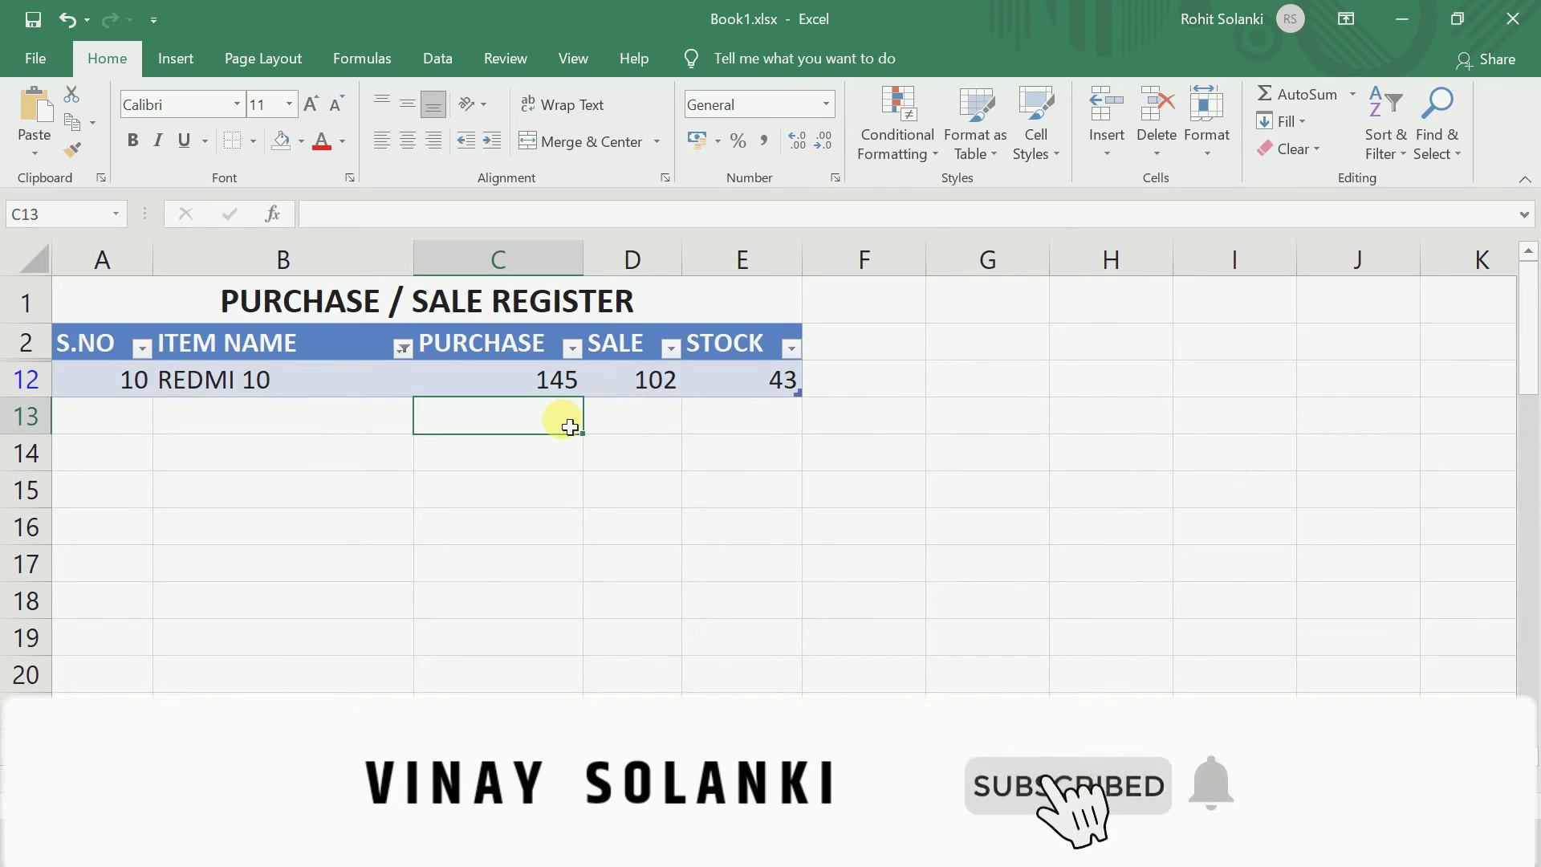
Choose Clear Filter From "ITEM NAME" to show all ten REDMI rows
left_click(402, 347)
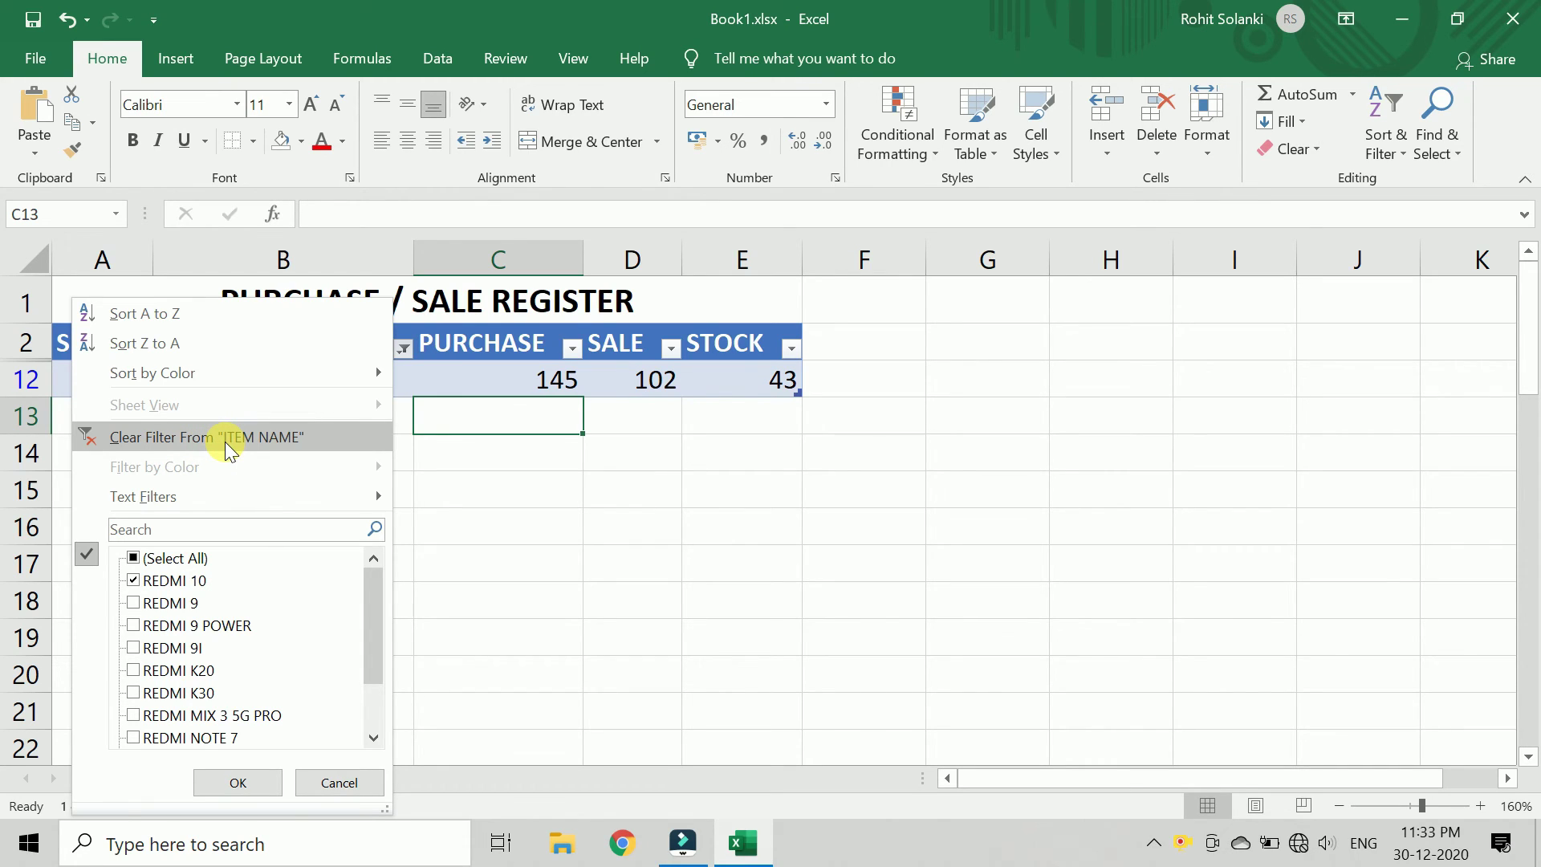
left_click(226, 450)
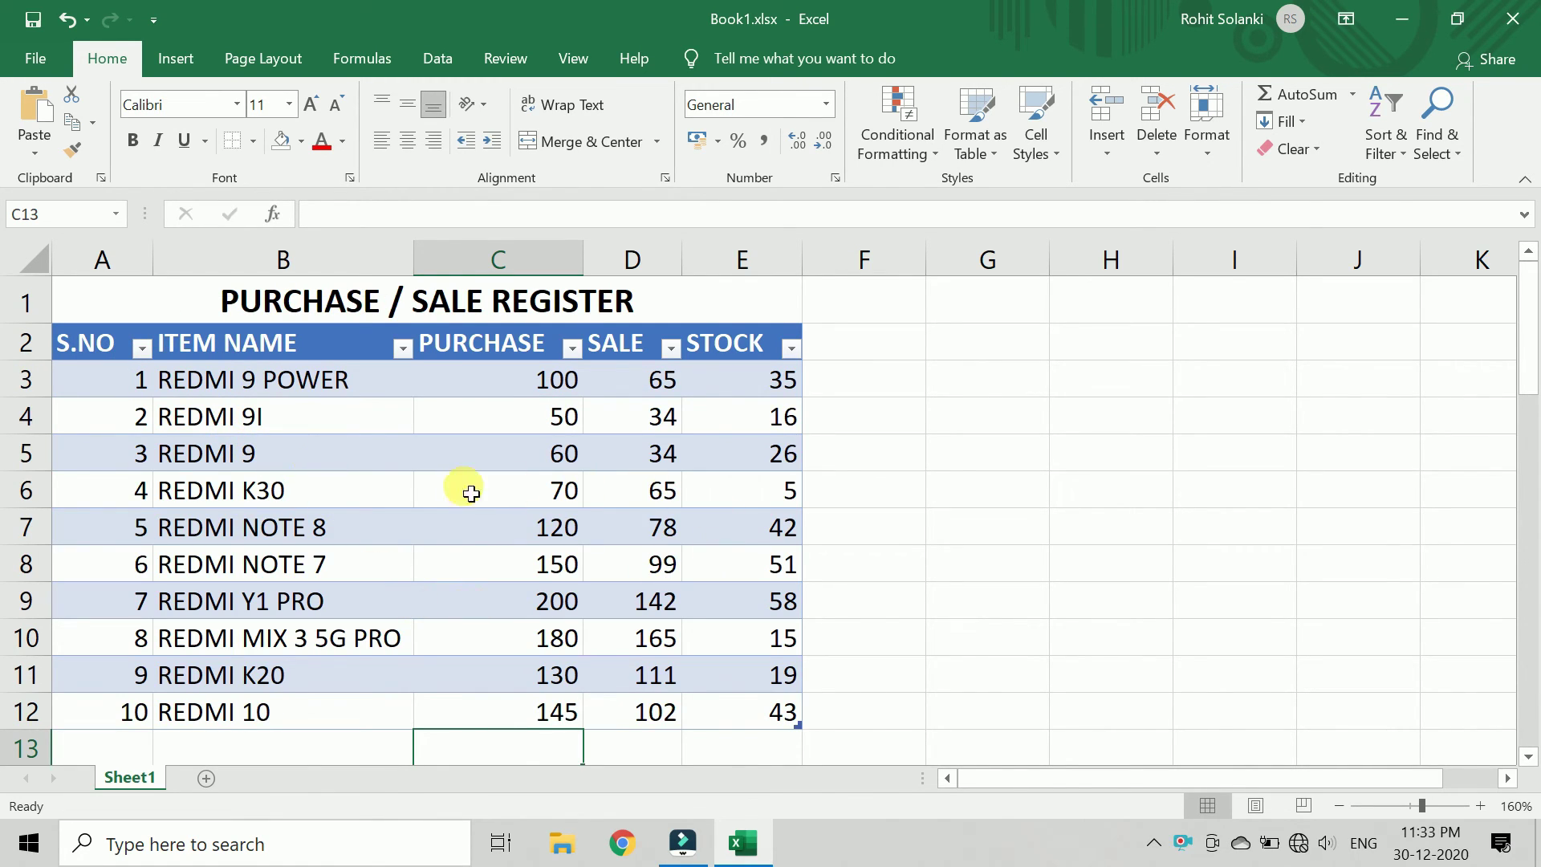